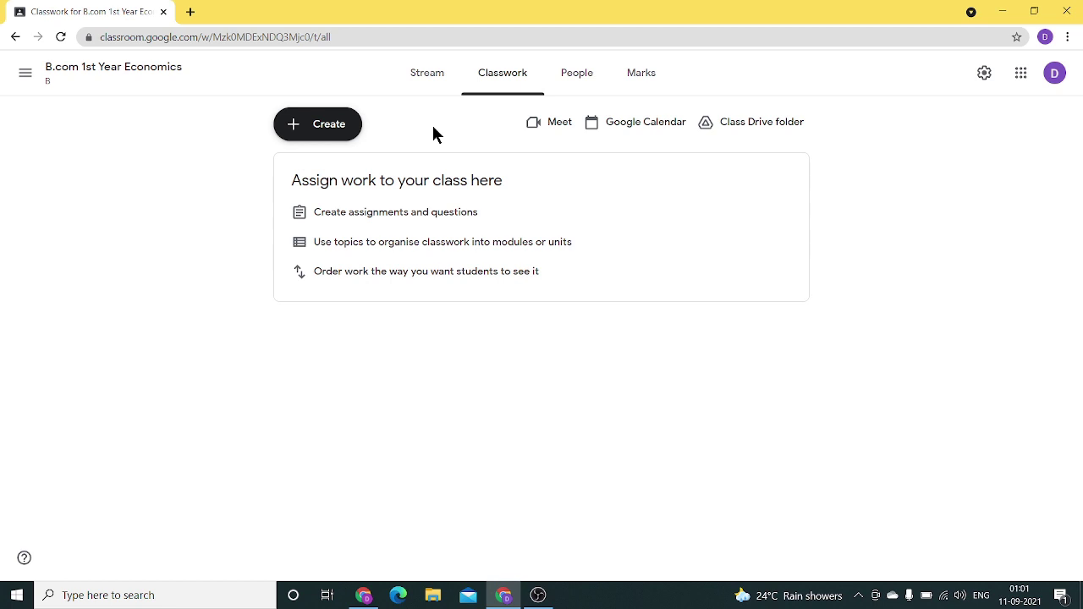
# - Open the Create menu on the B.com 1st Year Economics Classwork page, closing and reopening it once
pyautogui.click(348, 127)
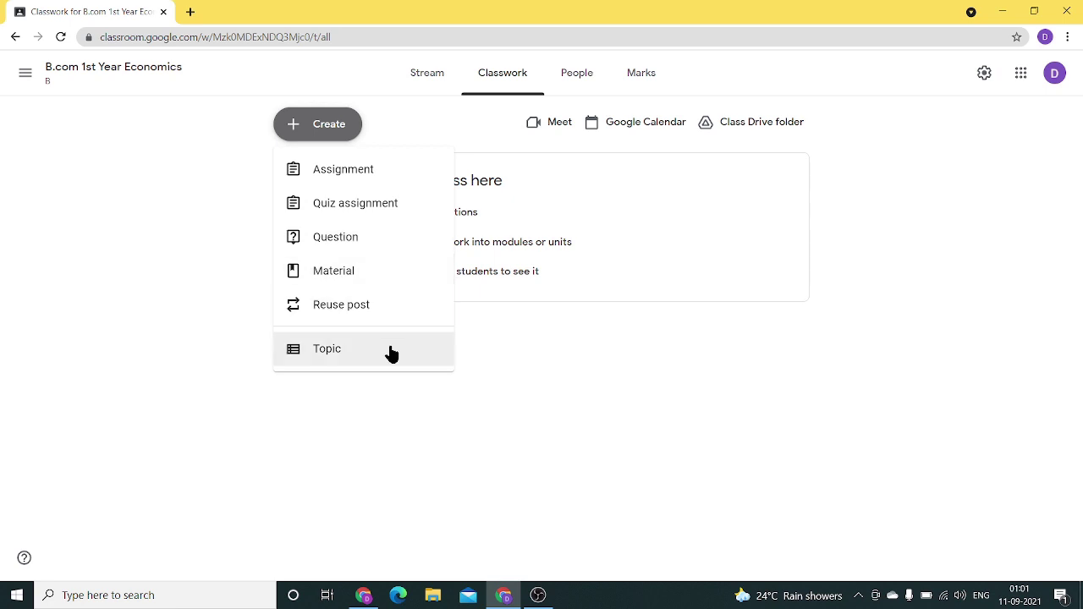
pyautogui.click(660, 330)
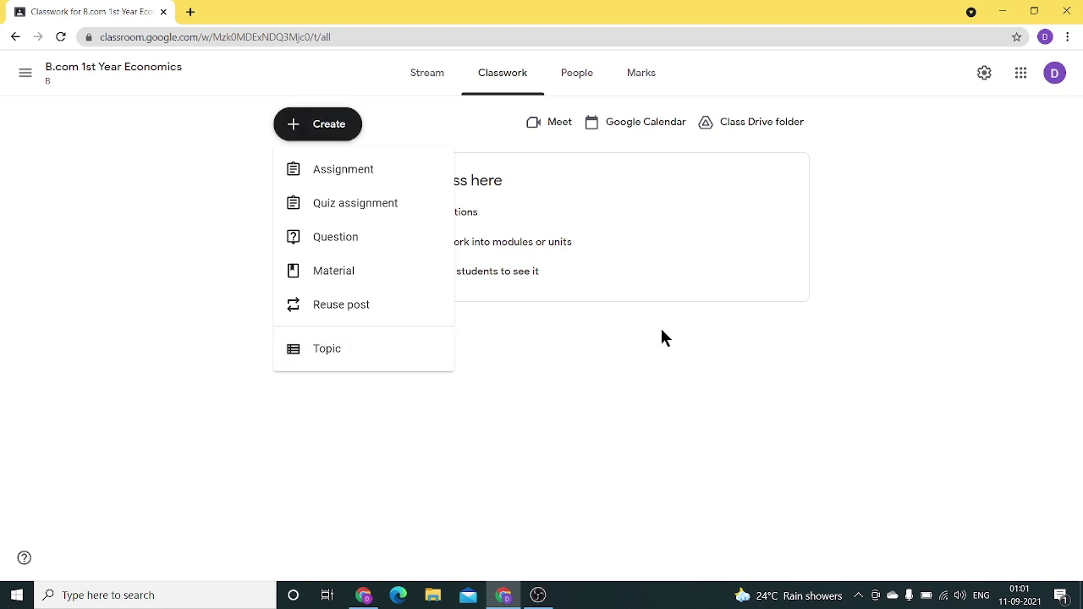
pyautogui.click(327, 128)
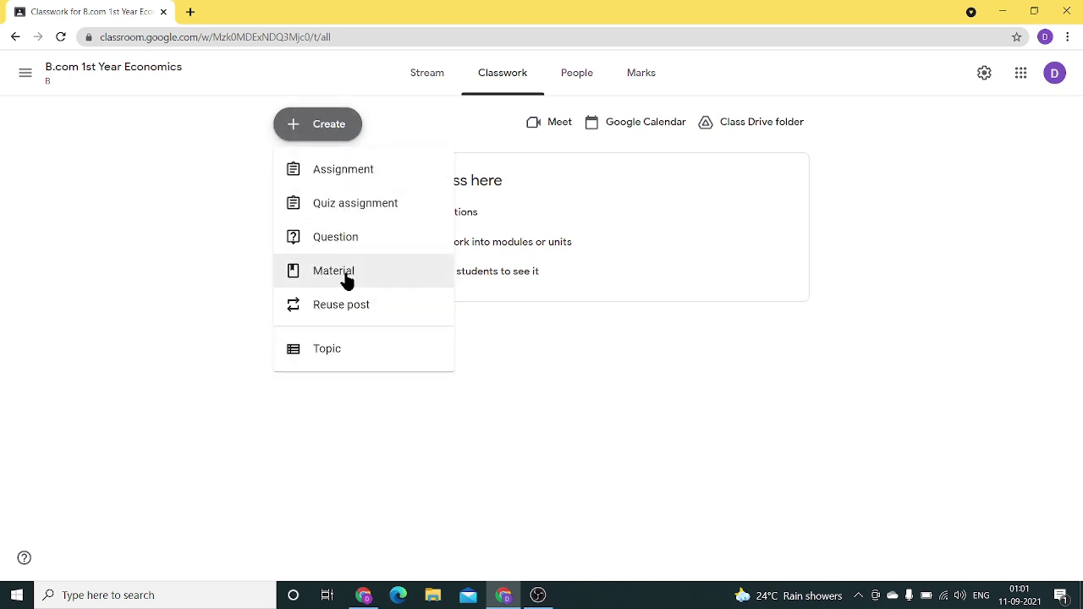
# - Choose Topic from the Create menu and add 'Unit -1 - Introduction' by pasting in the name
pyautogui.click(345, 364)
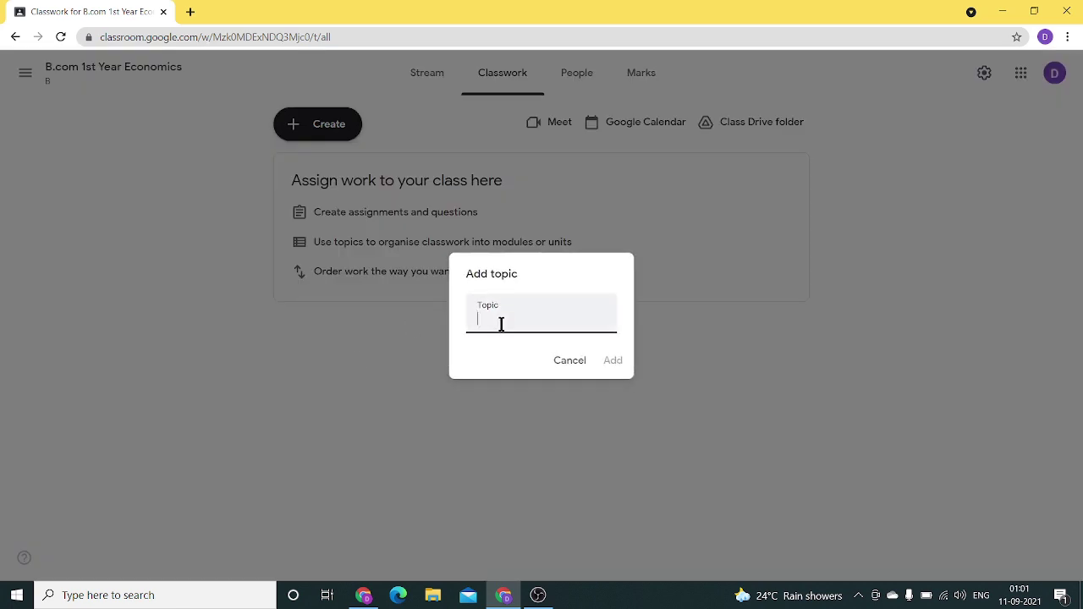
pyautogui.write('Unit -1 - Introduction')
pyautogui.click(612, 362)
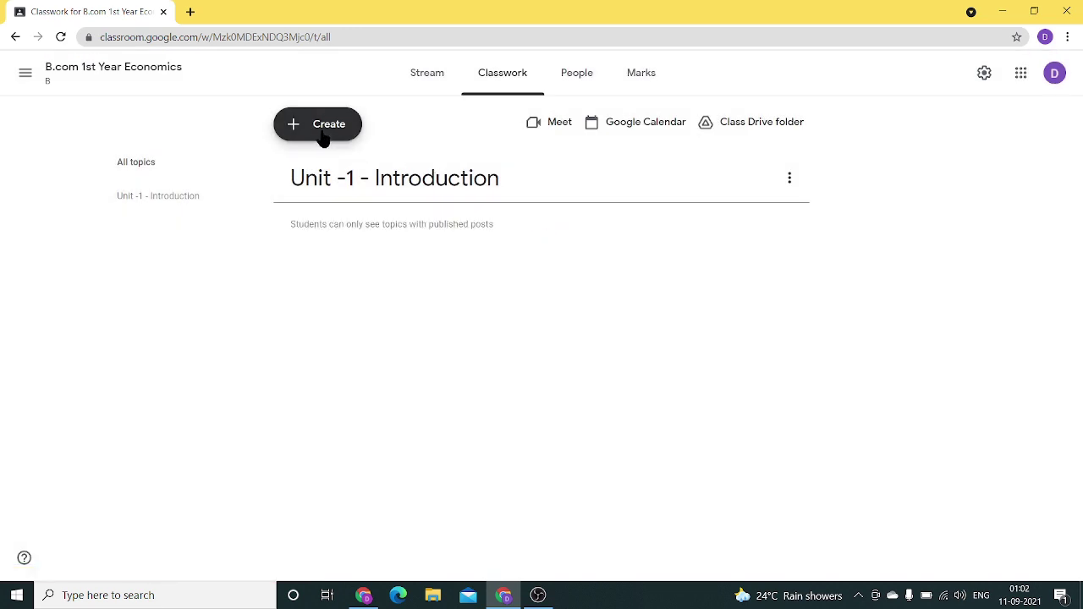
pyautogui.click(788, 181)
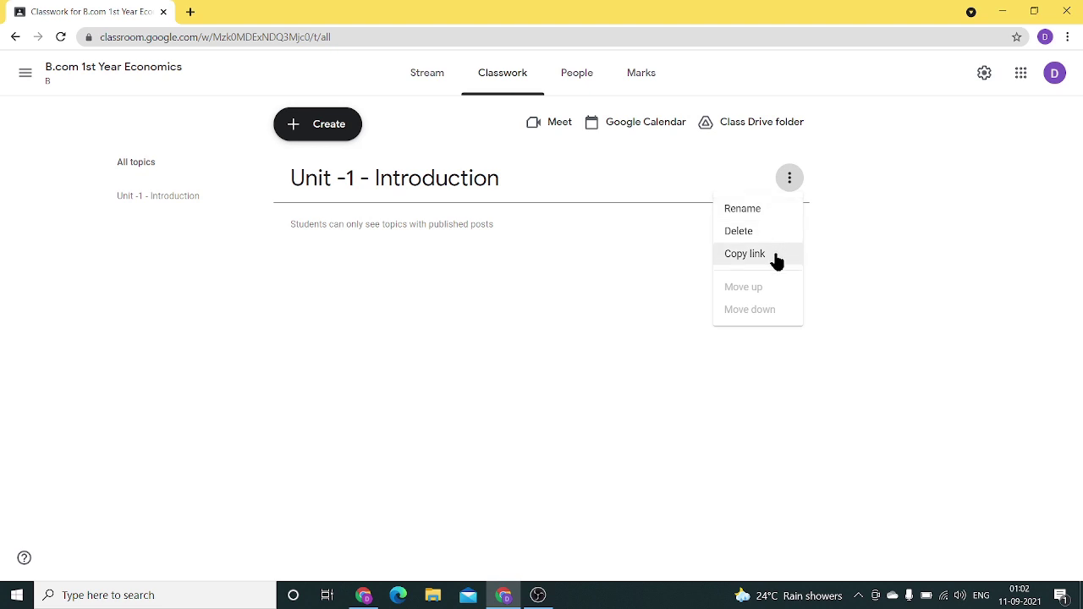
pyautogui.click(615, 162)
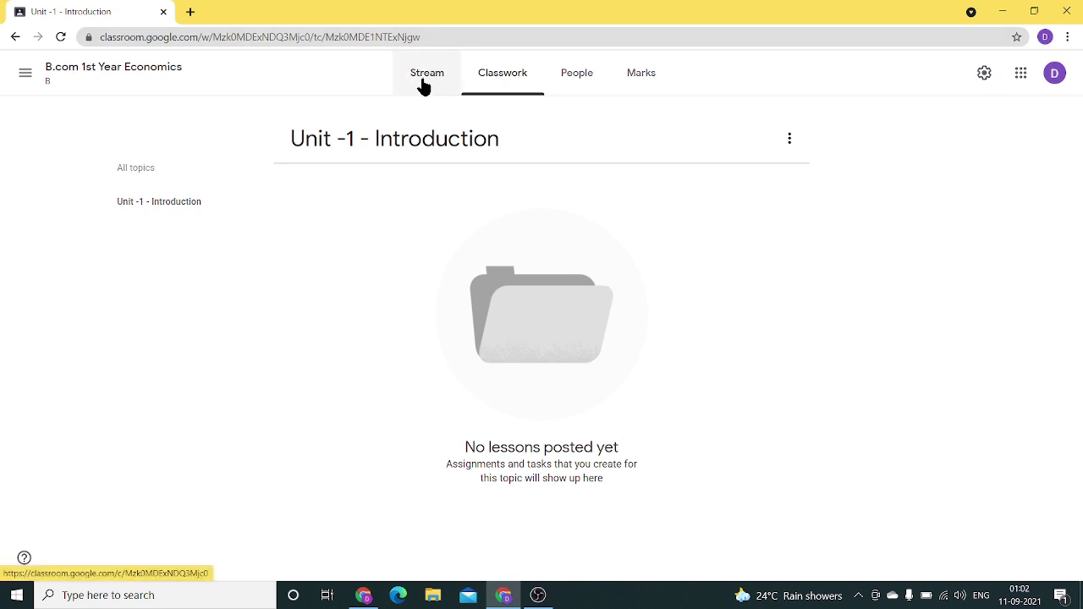
pyautogui.click(790, 139)
pyautogui.click(581, 136)
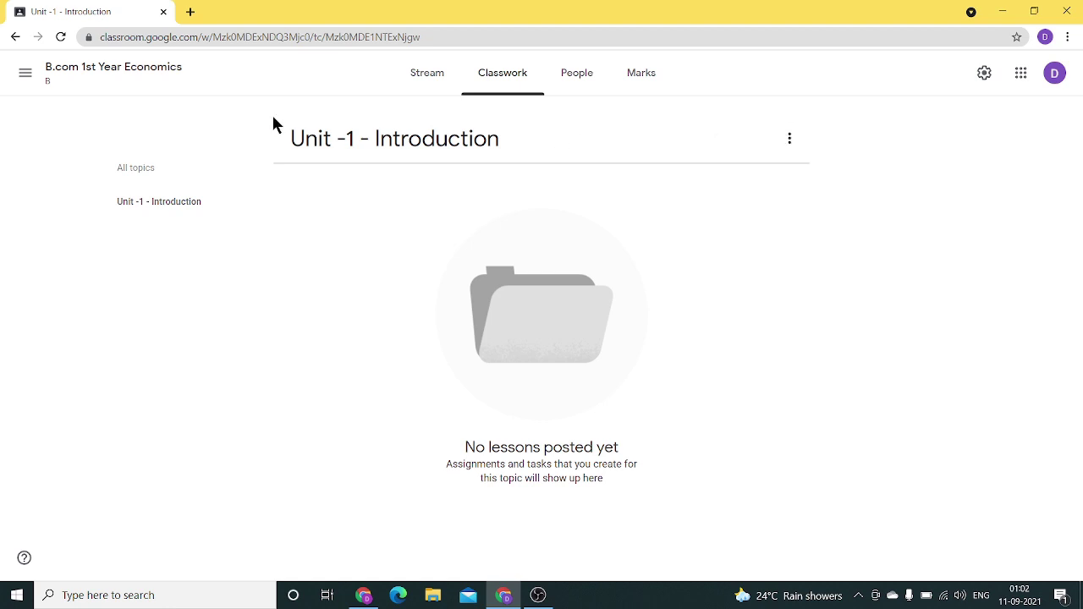
pyautogui.click(148, 174)
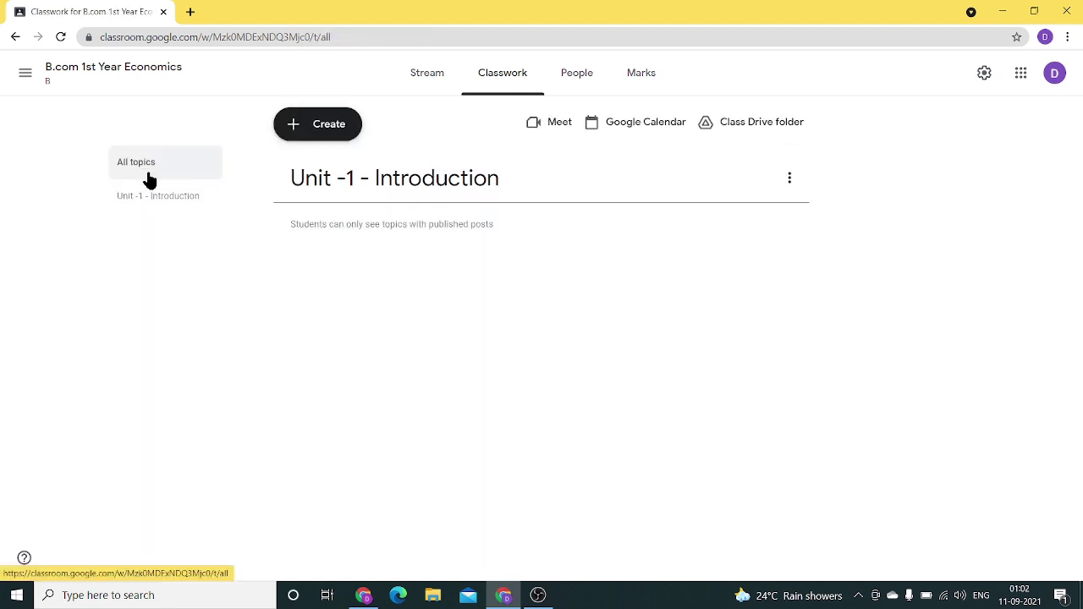
# - Add the topic 'Unit - 2 Demand', correcting the spacing and the misspelling of Demand
pyautogui.click(334, 134)
pyautogui.click(336, 362)
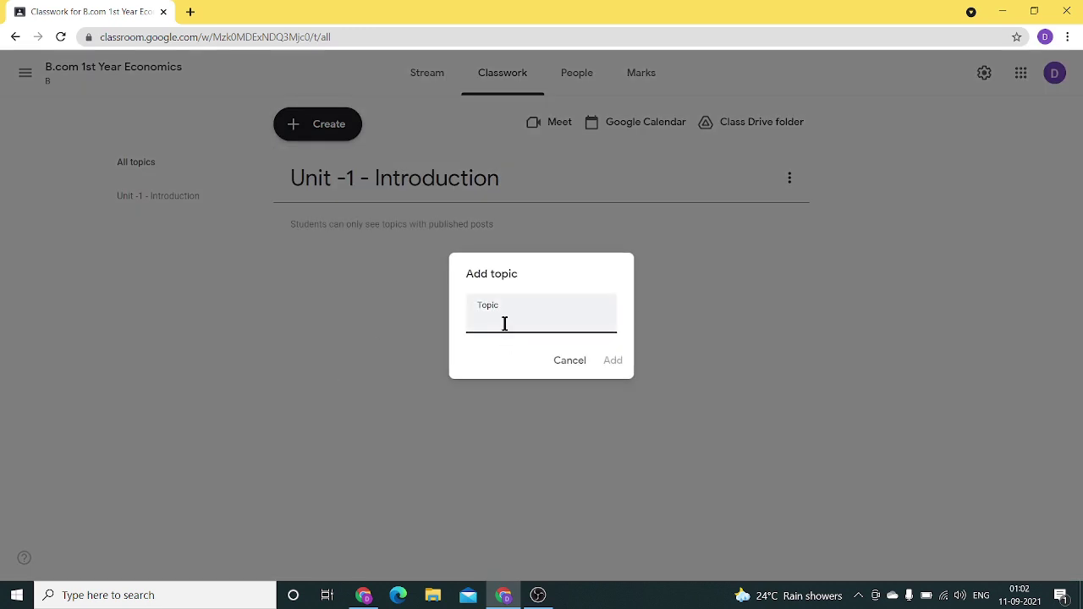
pyautogui.write('Unit -2')
pyautogui.press('BackSpace')
pyautogui.write('2')
pyautogui.write(' Denad')
pyautogui.press('BackSpace')
pyautogui.press('BackSpace')
pyautogui.press('BackSpace')
pyautogui.write('mand')
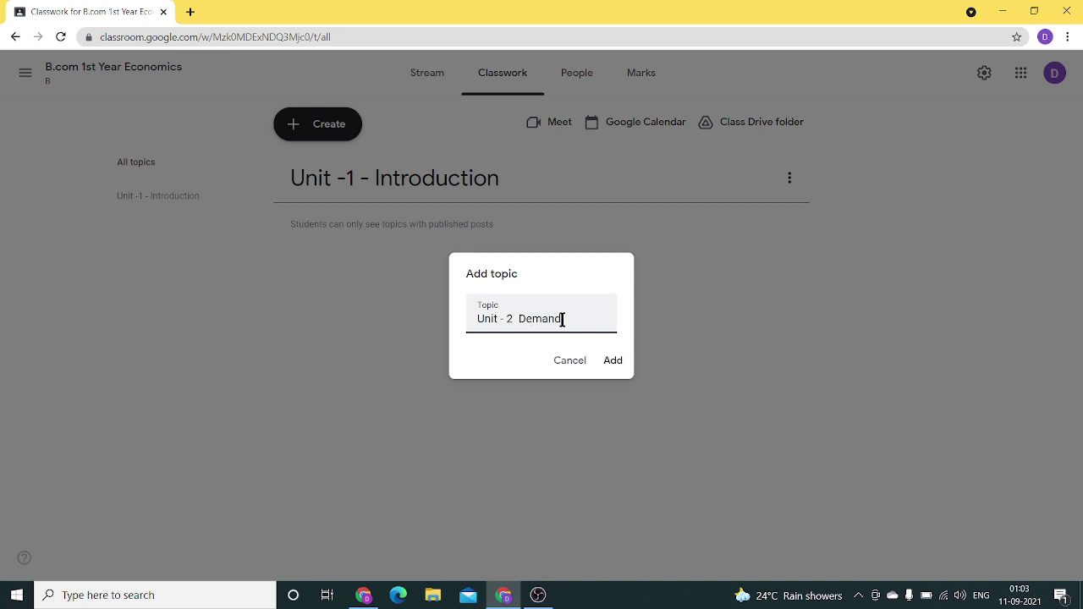
pyautogui.click(612, 362)
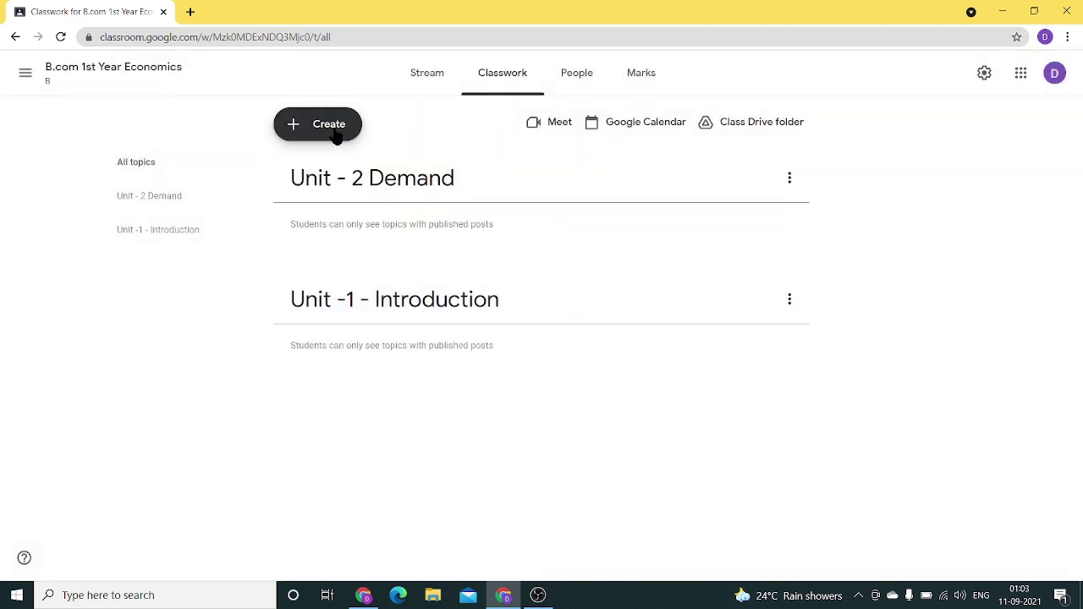
# - Add the topic 'Unit - 3 Cost' from Create > Topic
pyautogui.click(336, 134)
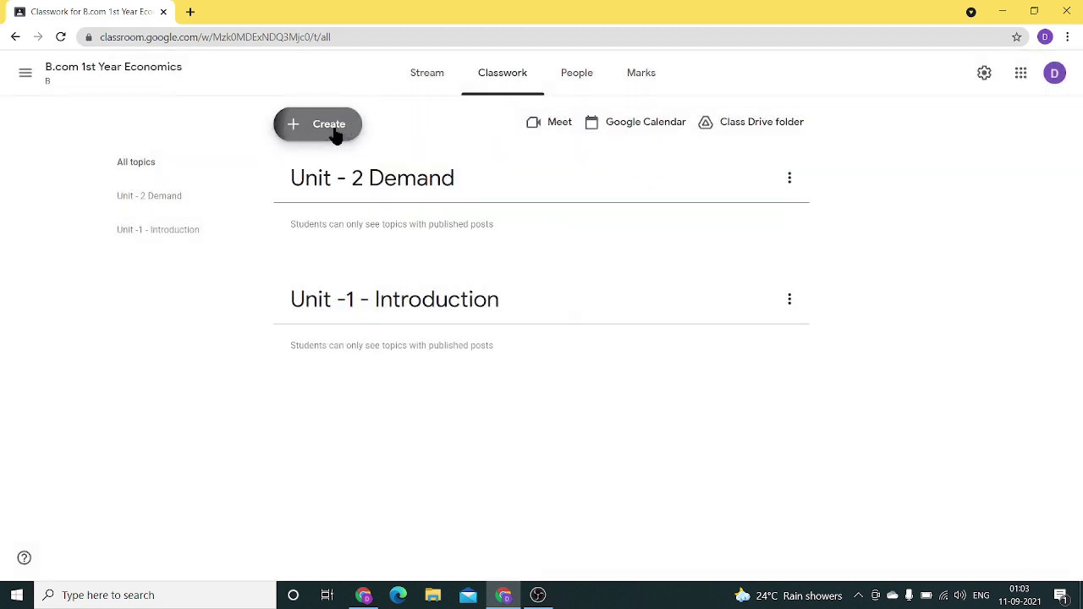
pyautogui.click(343, 359)
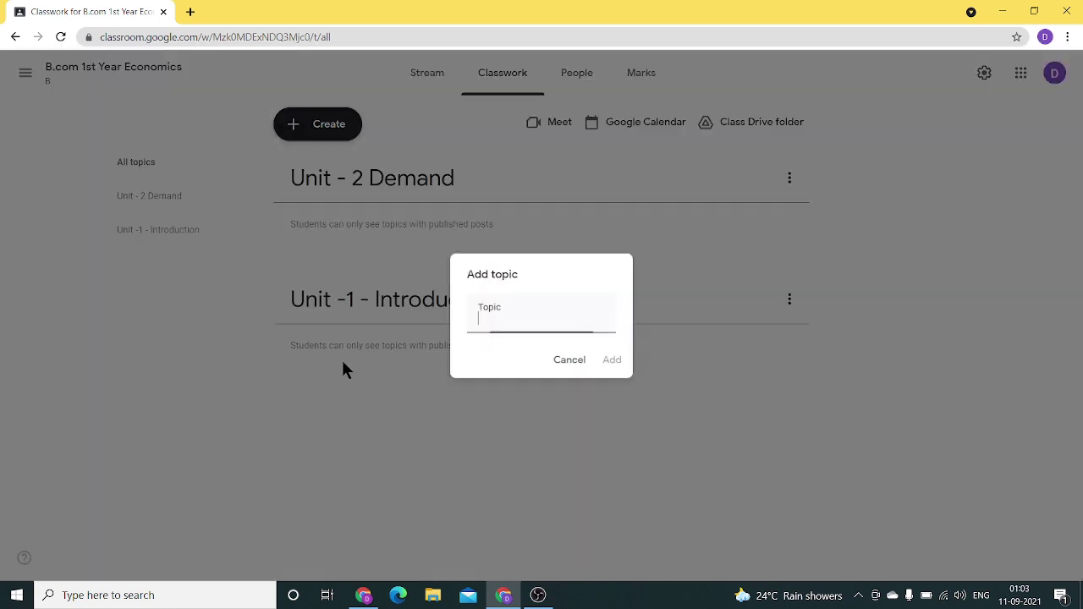
pyautogui.write('Unit - 3 Cost')
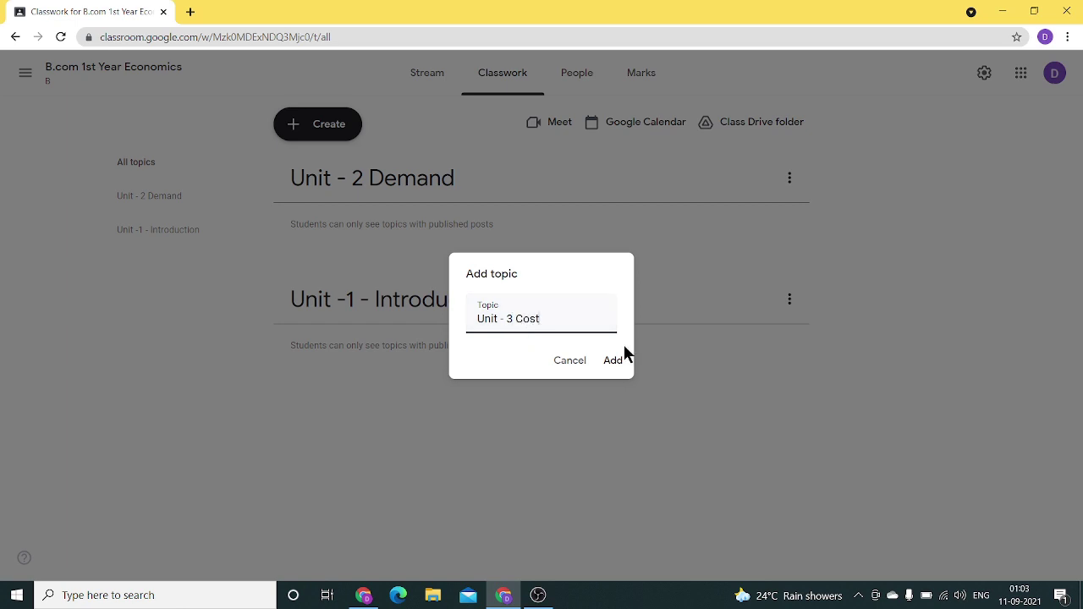
pyautogui.click(614, 359)
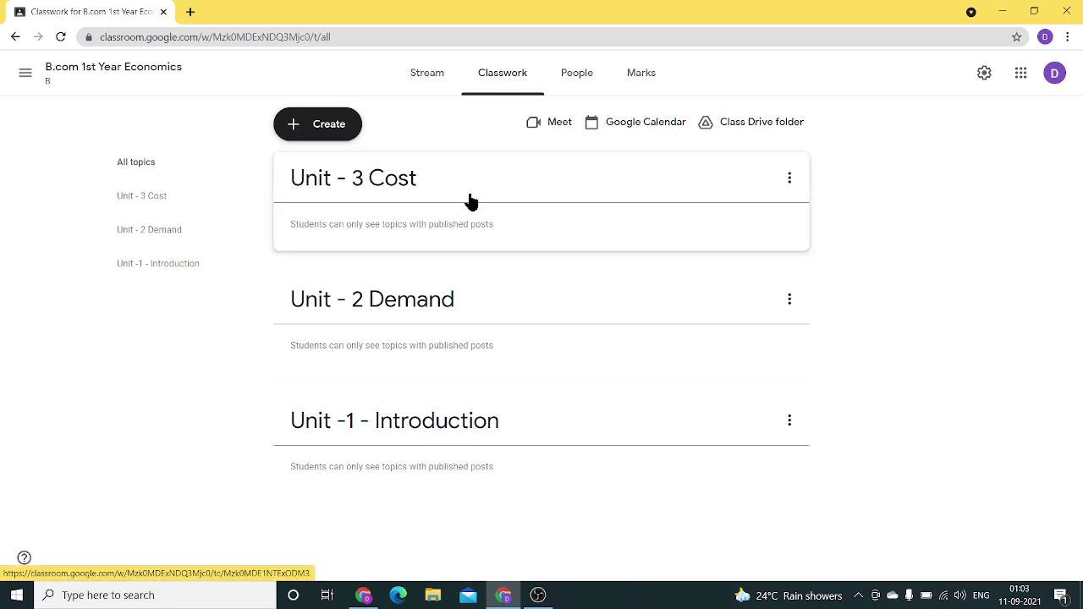
# - Move Unit -1 - Introduction to the top and Unit - 3 Cost below Unit - 2 Demand
pyautogui.click(789, 422)
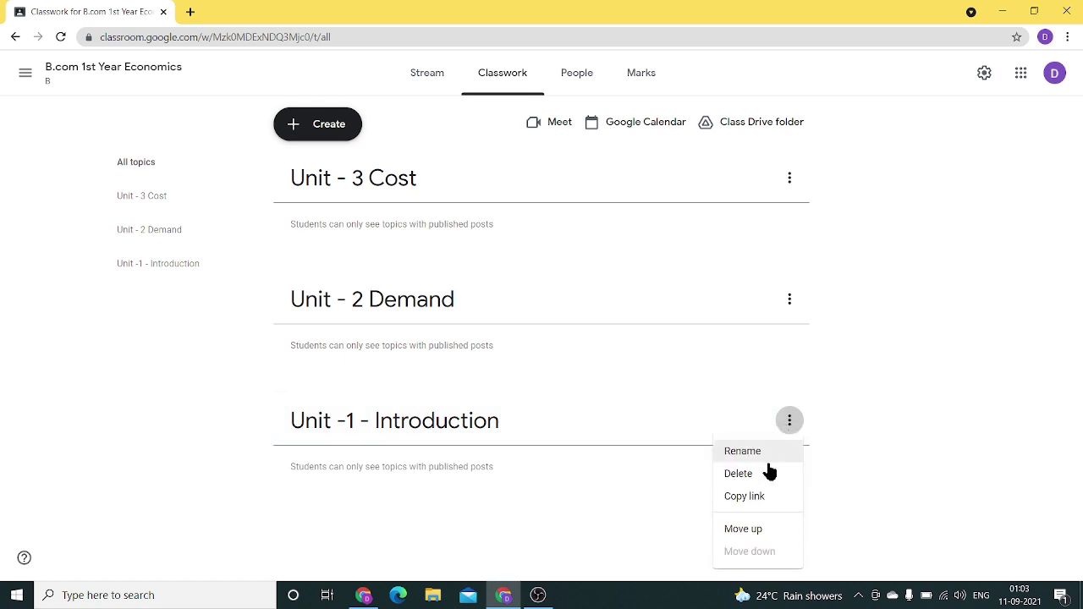
pyautogui.click(743, 533)
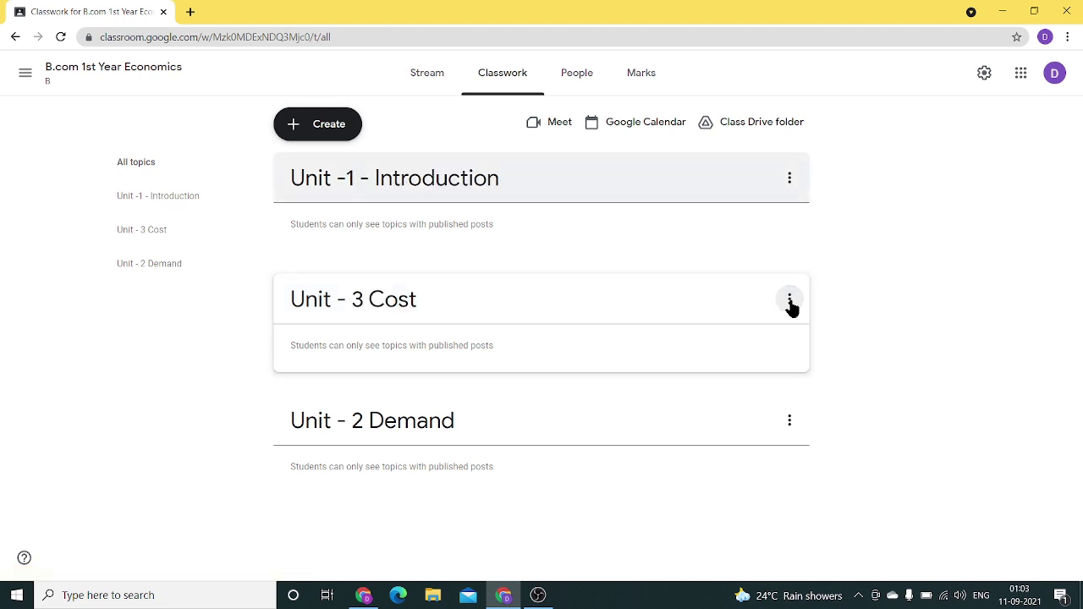
pyautogui.click(790, 303)
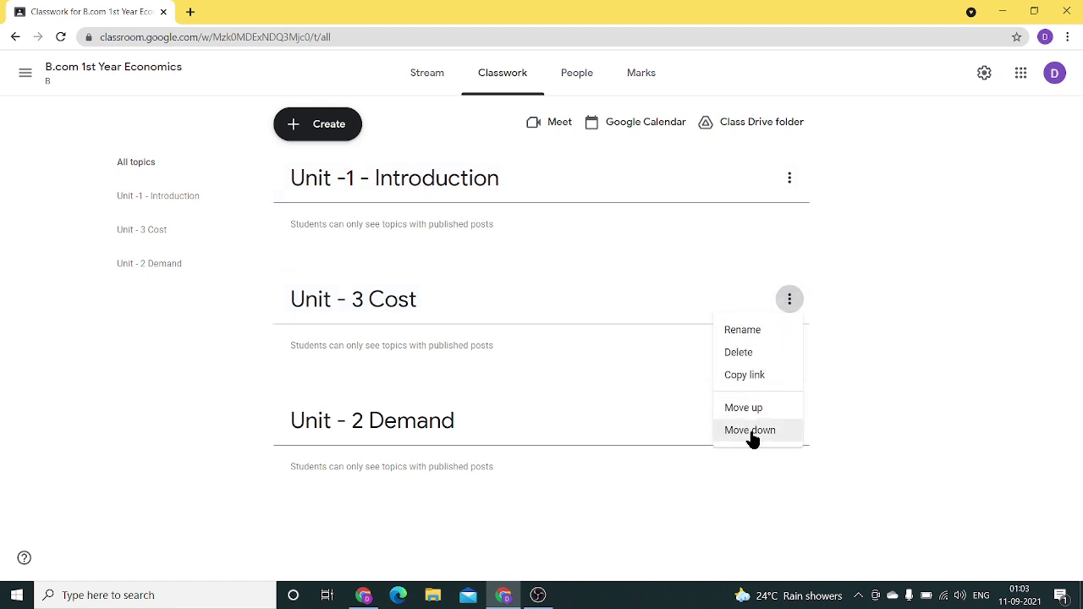
pyautogui.click(750, 431)
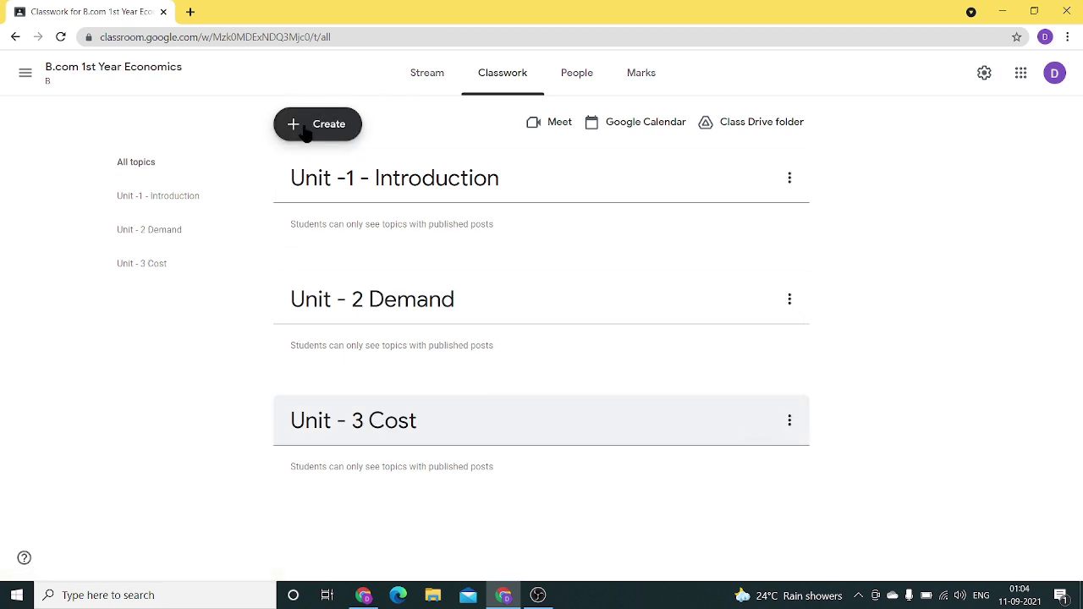
# - Open the Create menu again, closing and reopening it once
pyautogui.click(318, 127)
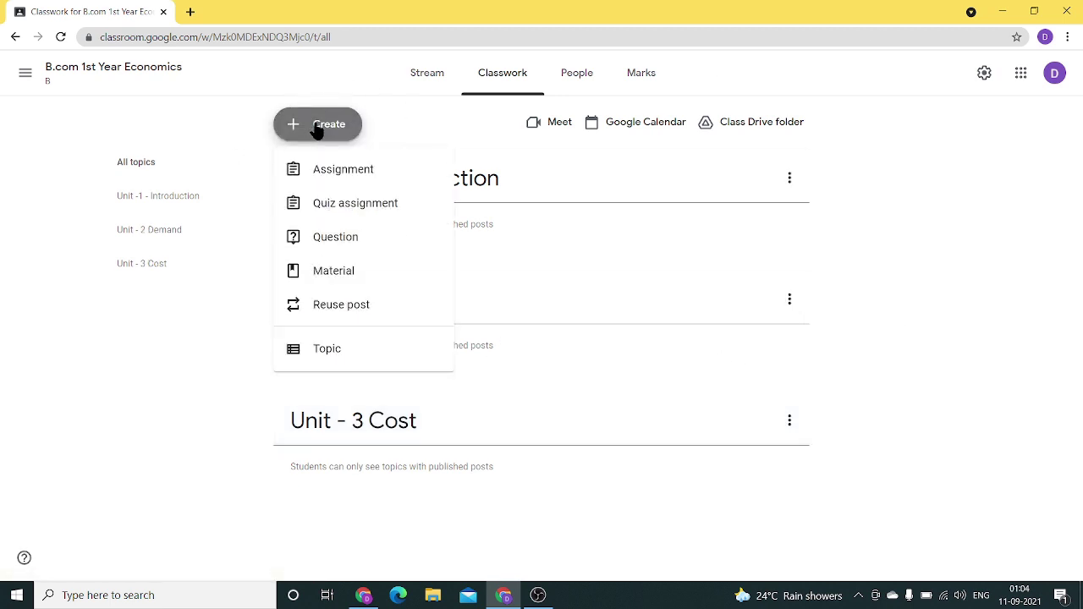
pyautogui.click(910, 177)
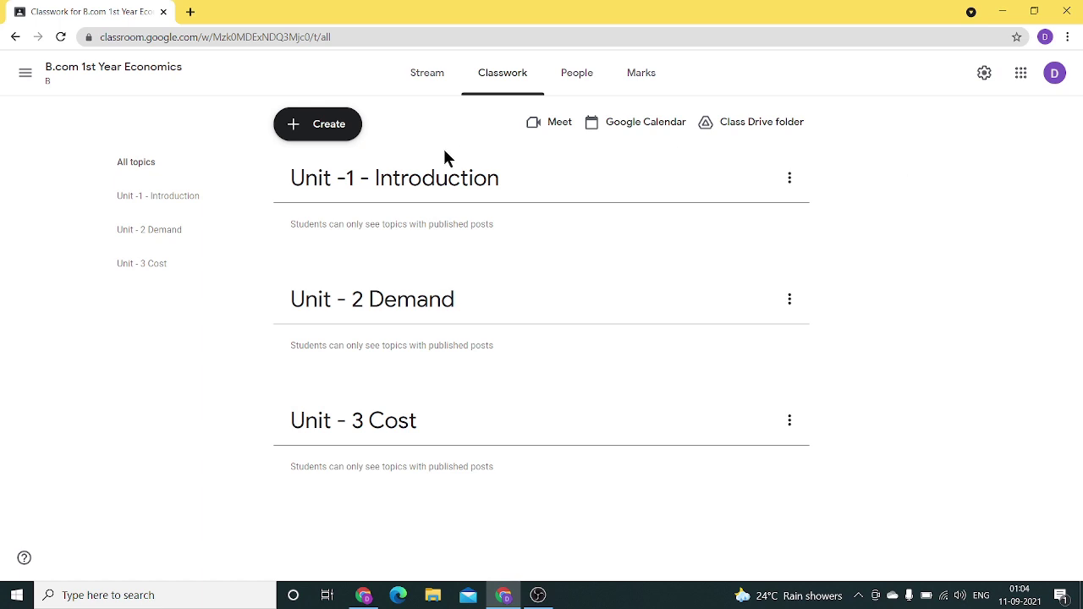
pyautogui.click(332, 135)
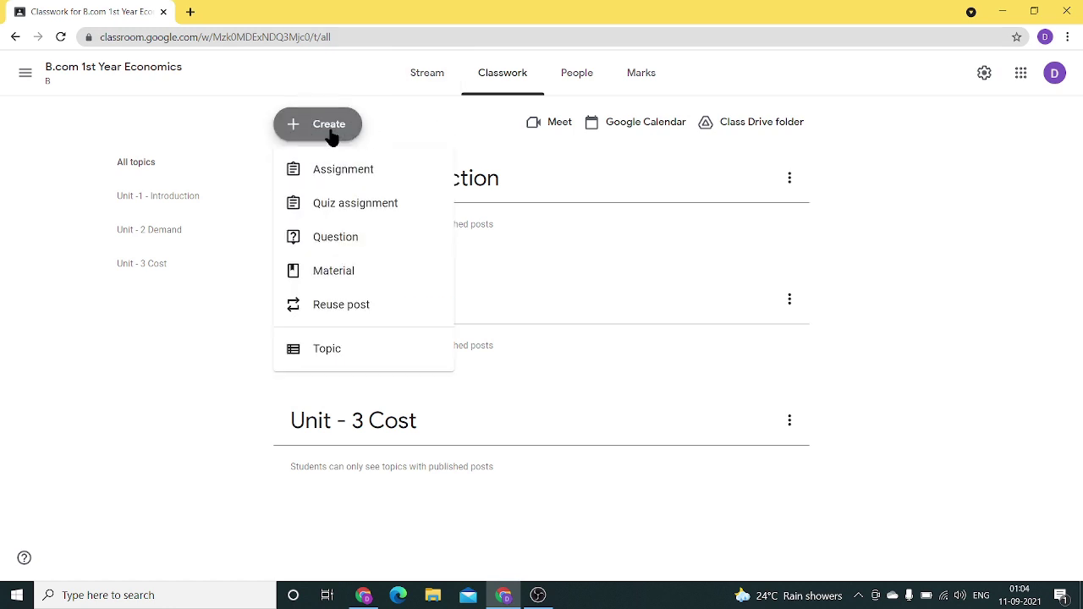
# - Start a new Material post and title it 'Introduction of Economics'
pyautogui.click(377, 287)
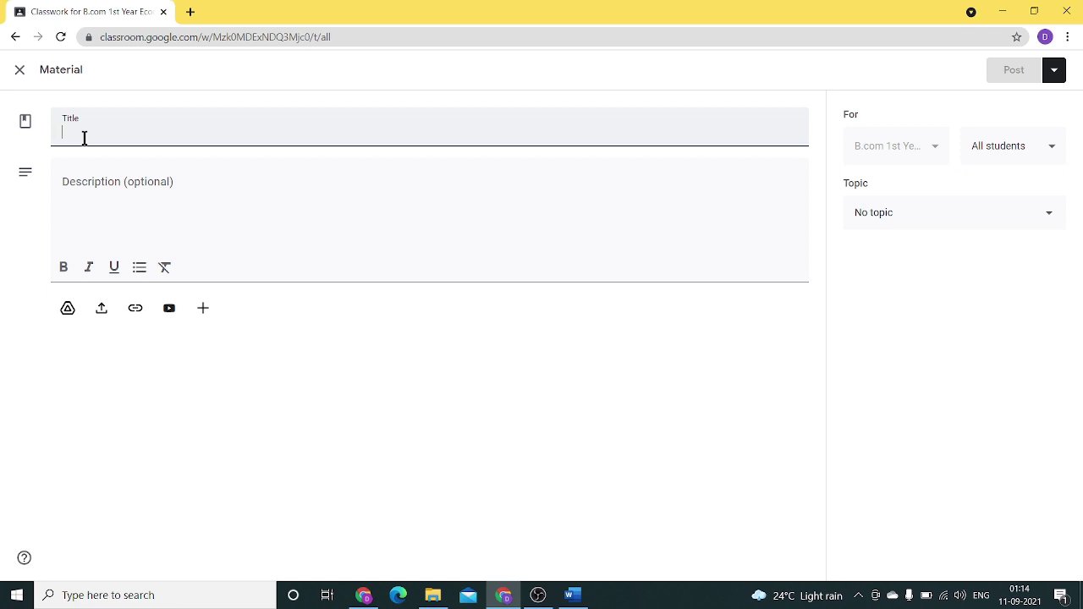
pyautogui.write('In')
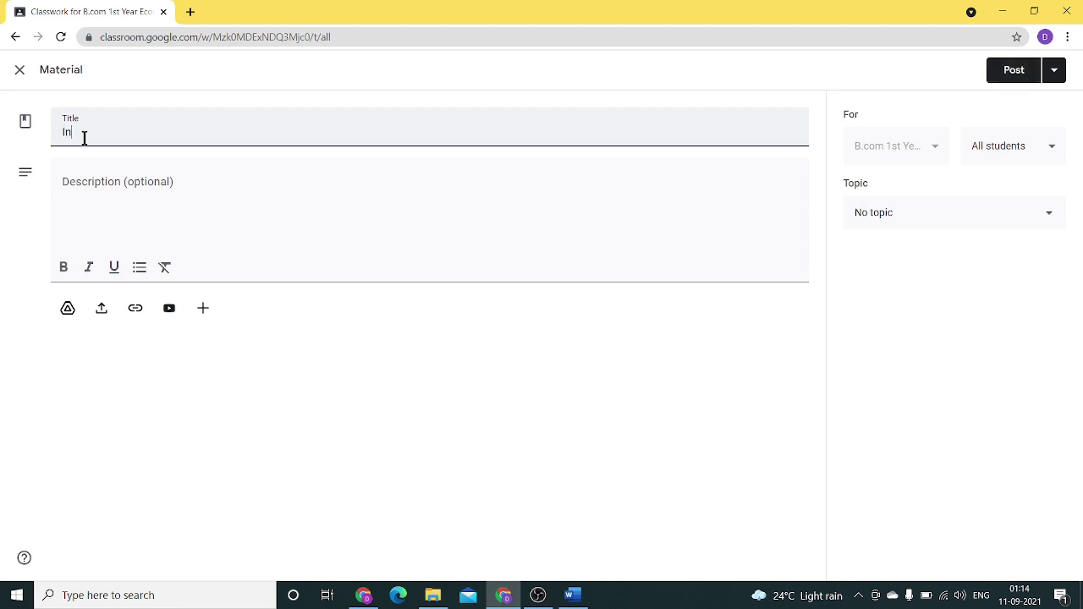
pyautogui.write('troduction of Economics')
pyautogui.click(90, 173)
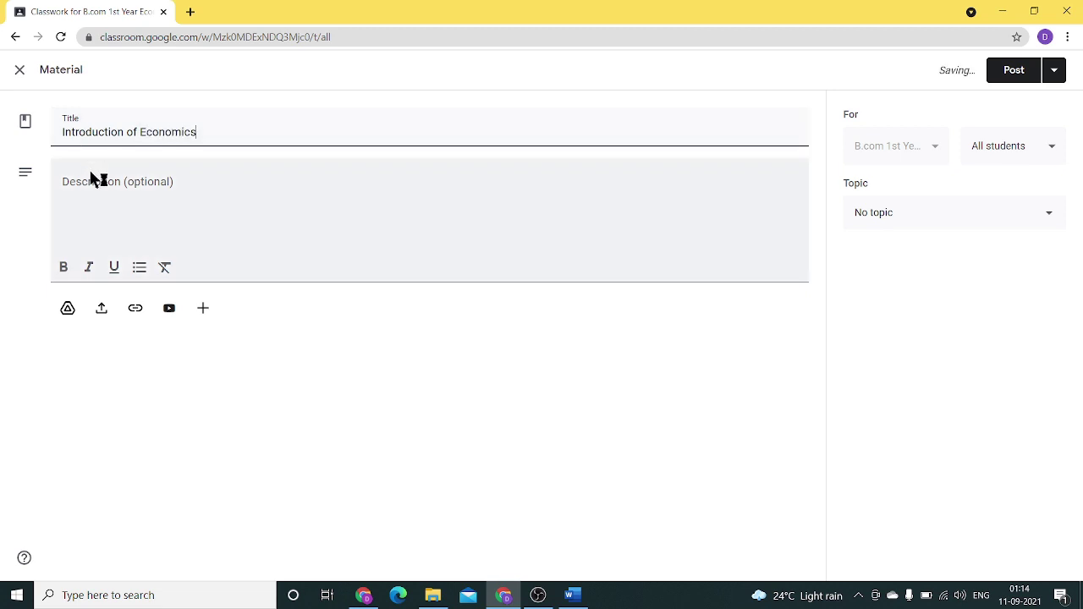
# - Write the description as two bullets: 'What is Economics?' and 'Role of Economy'
pyautogui.click(101, 178)
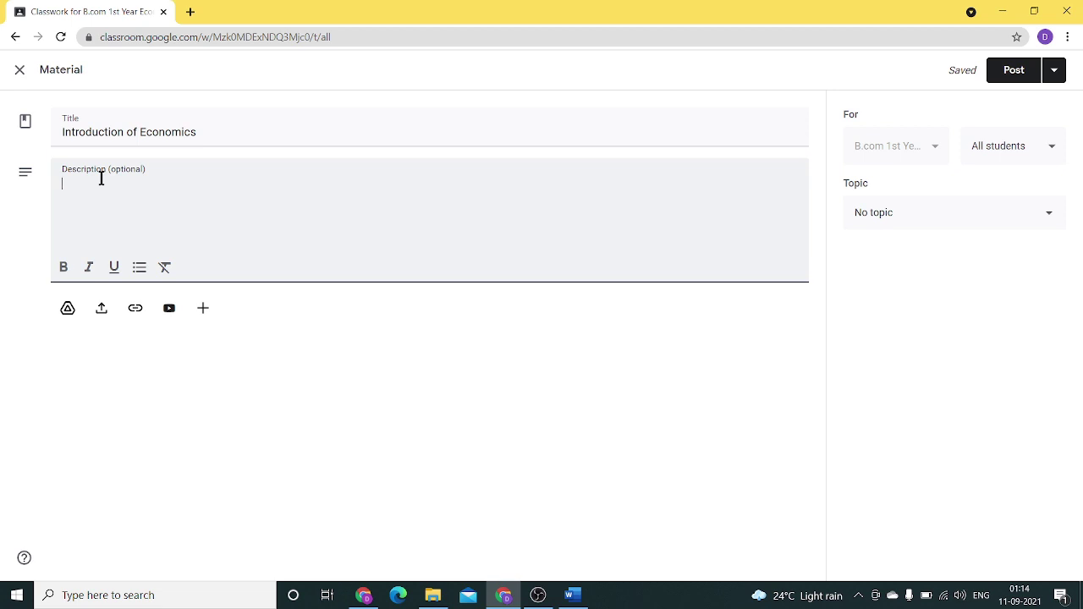
pyautogui.write('Economics')
pyautogui.click(140, 269)
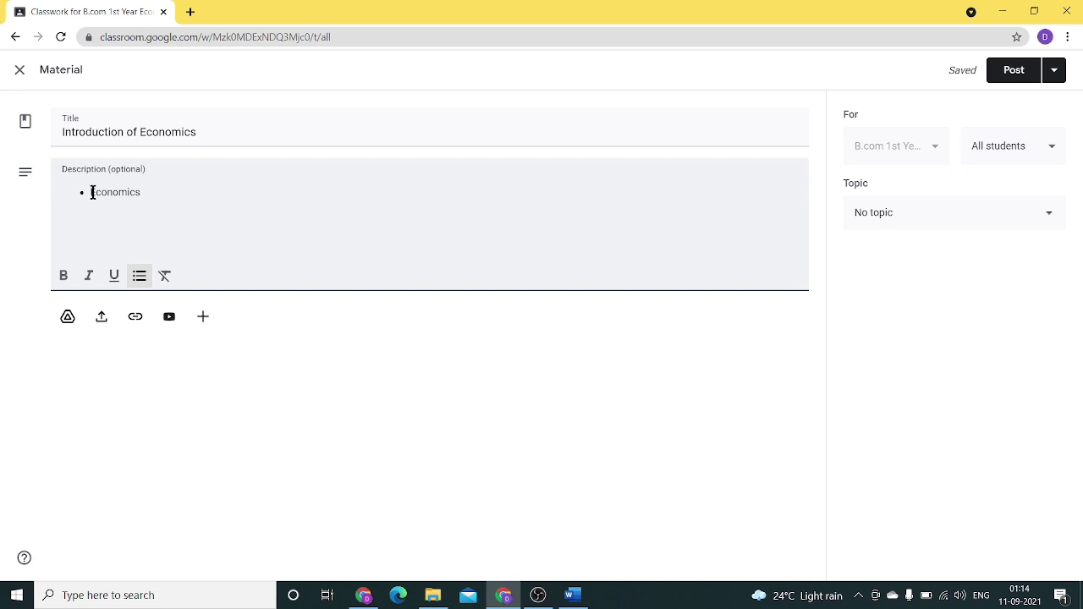
pyautogui.click(93, 192)
pyautogui.write('What is')
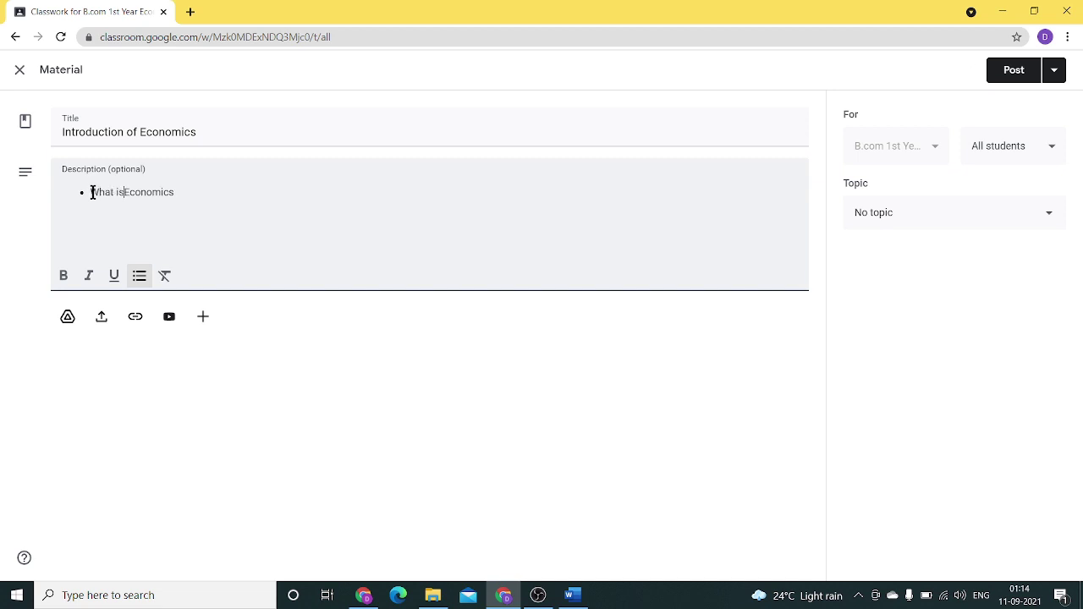
pyautogui.click(183, 196)
pyautogui.write('?')
pyautogui.press('Return')
pyautogui.write('Role of Economy')
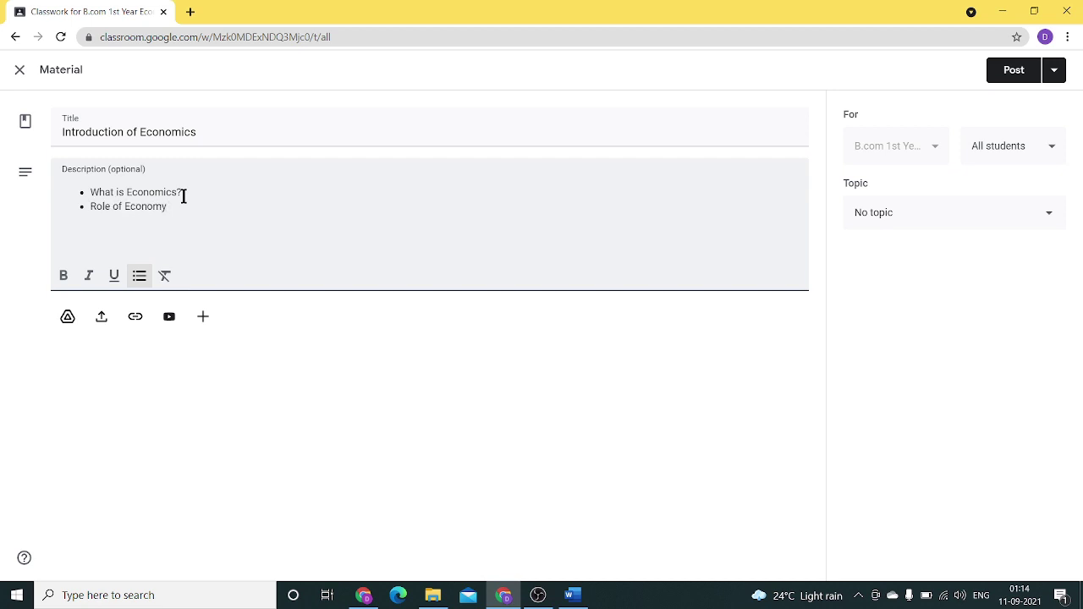
pyautogui.click(225, 357)
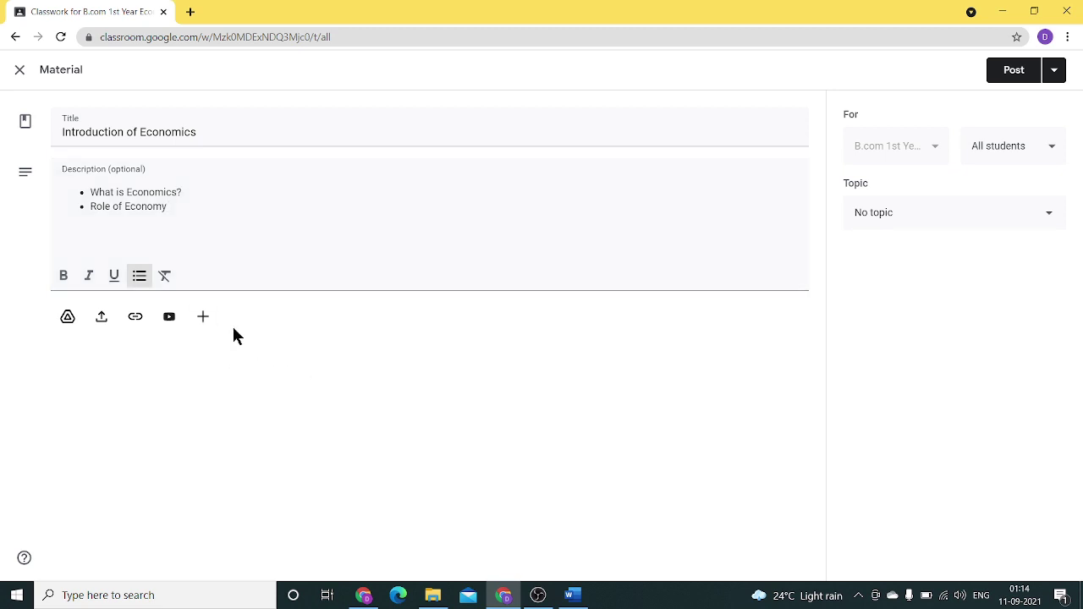
# - Bold 'Economics' in the first bullet, then turn on underlining after 'Role of Economy'
pyautogui.click(64, 277)
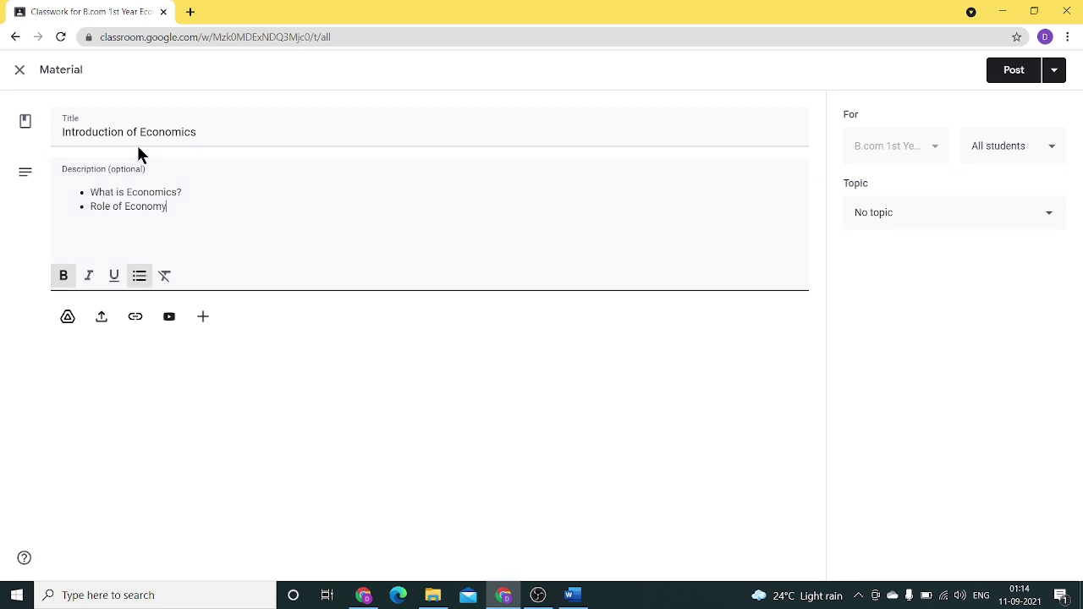
pyautogui.moveTo(125, 192); pyautogui.dragTo(174, 192)
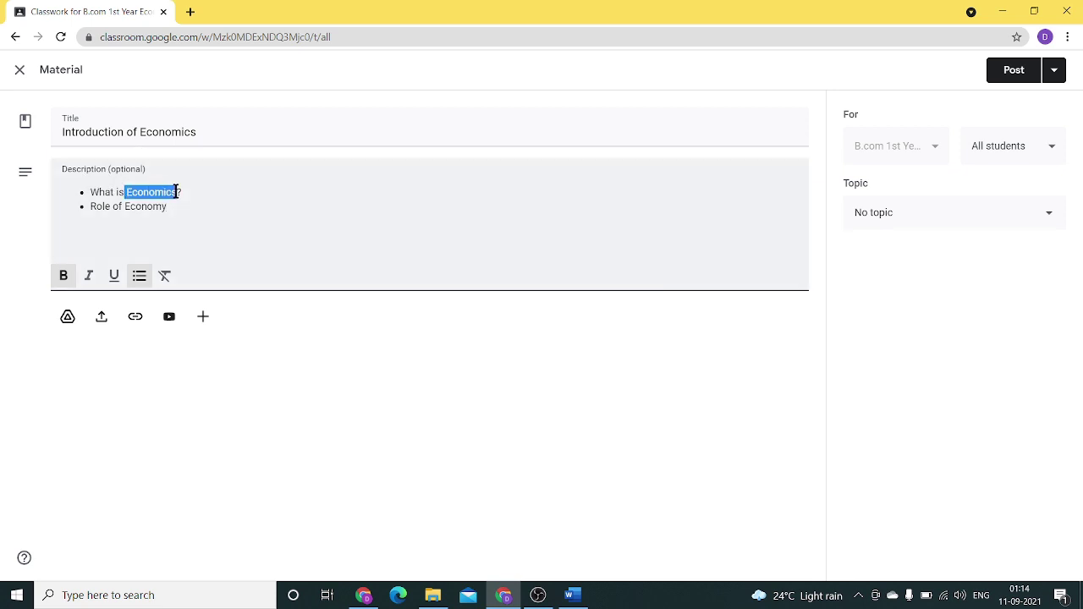
pyautogui.click(73, 278)
pyautogui.click(217, 245)
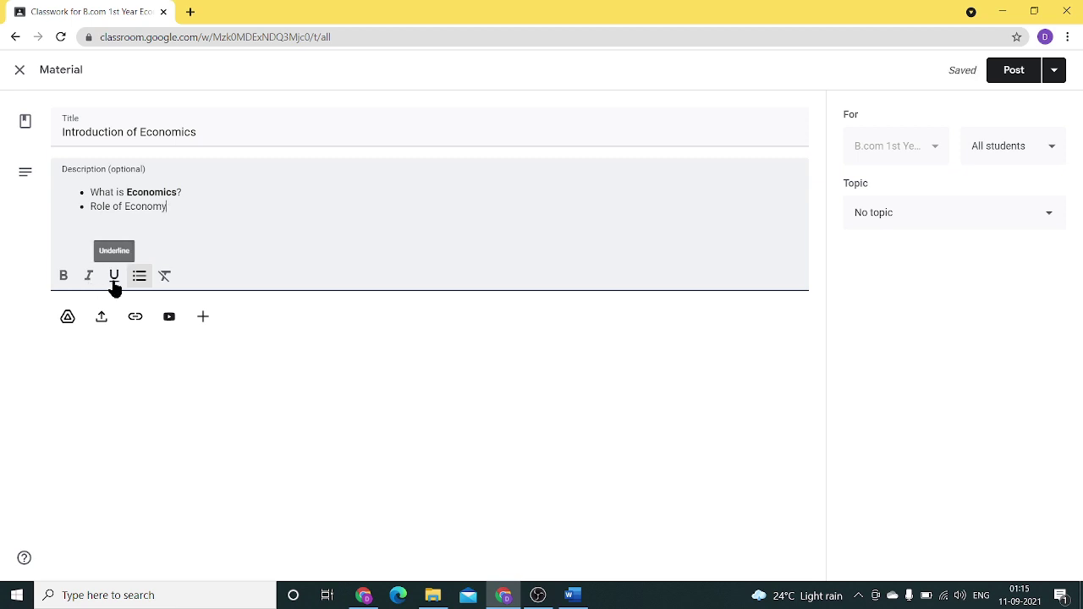
pyautogui.click(114, 284)
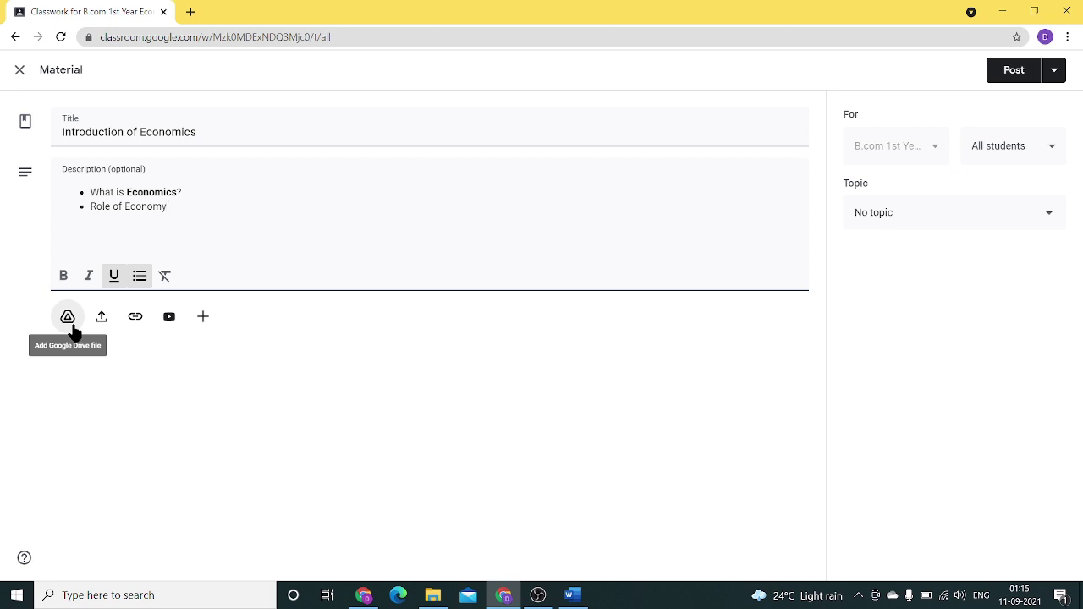
# - Attach 'ECONOMICS- LECTURE 1.pptx' from the Recent files in Google Drive
pyautogui.click(70, 320)
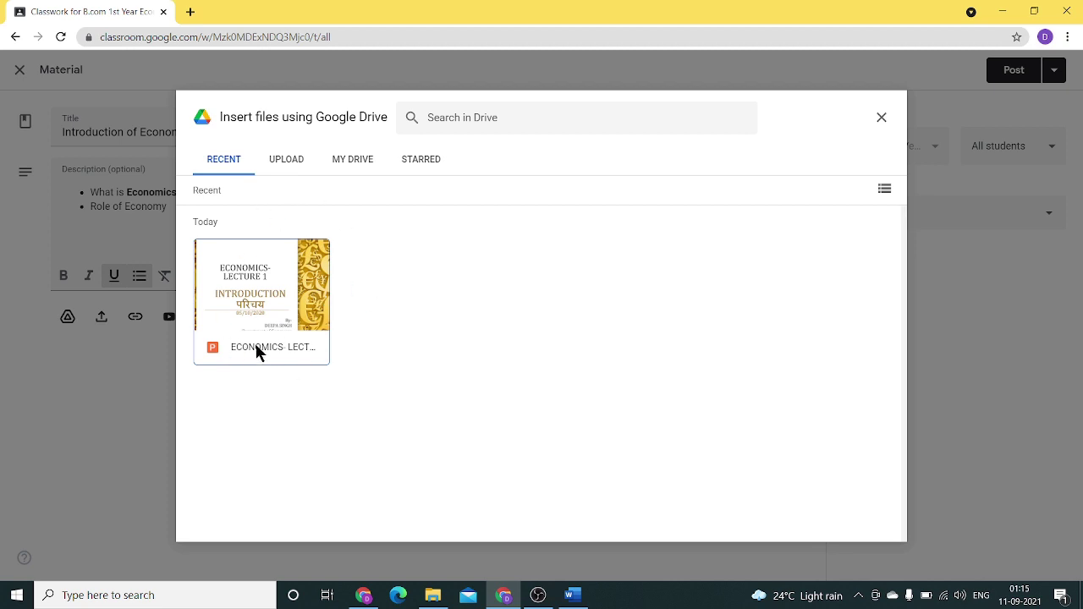
pyautogui.click(290, 313)
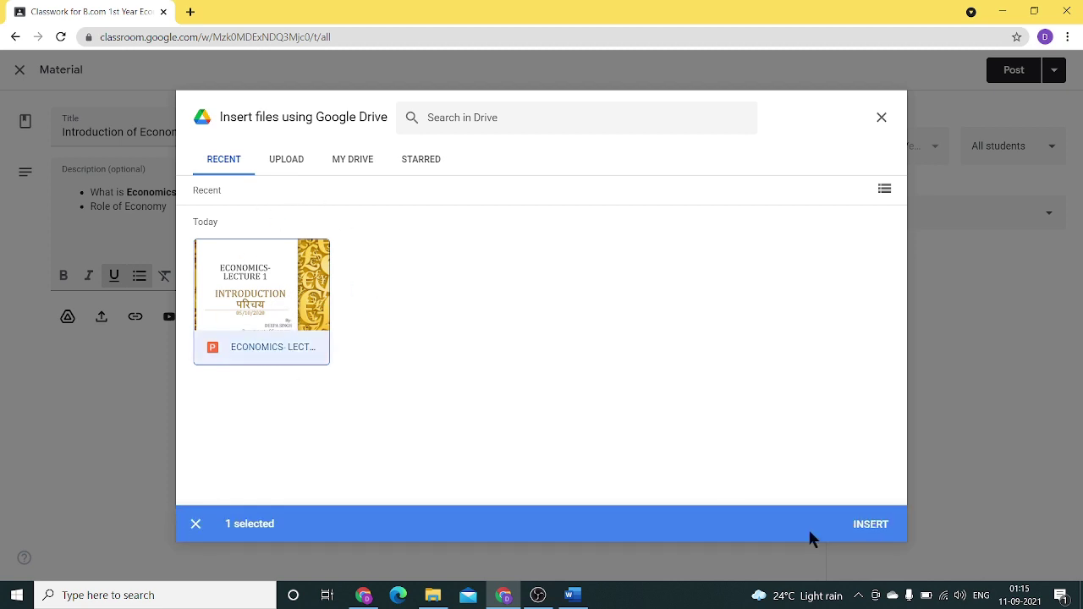
pyautogui.click(871, 526)
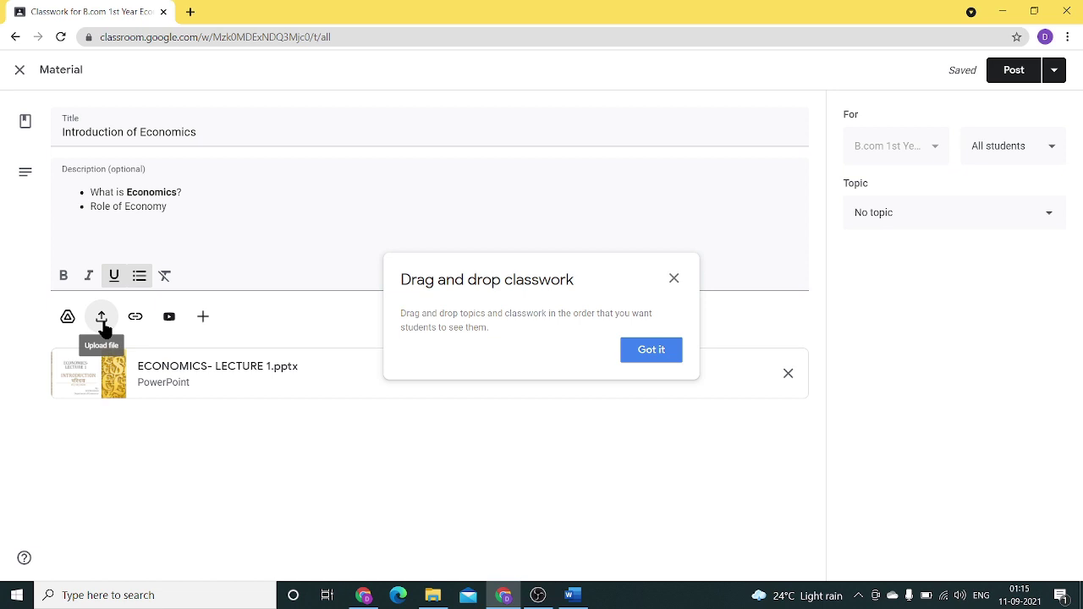
# - Upload 'Reference material Lecture 1.docx' from the computer as a second attachment
pyautogui.click(101, 320)
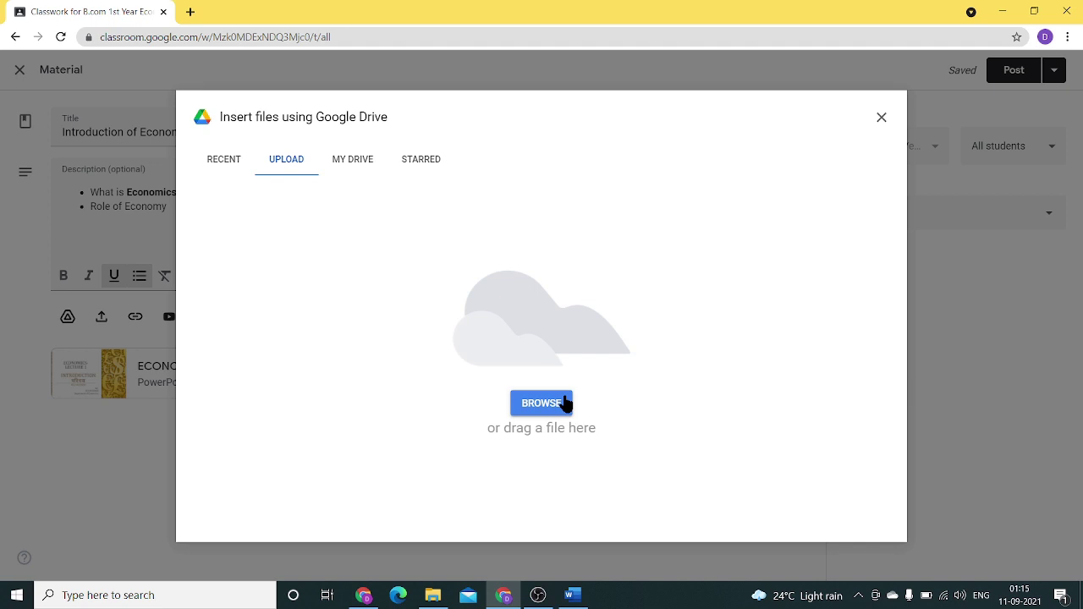
pyautogui.click(360, 169)
pyautogui.click(284, 168)
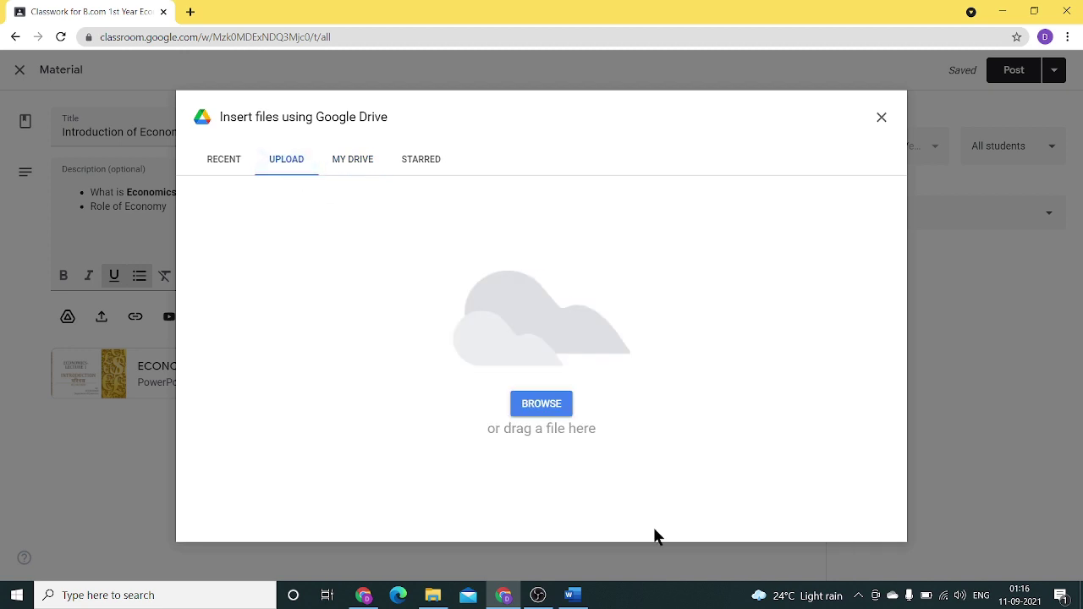
pyautogui.click(546, 411)
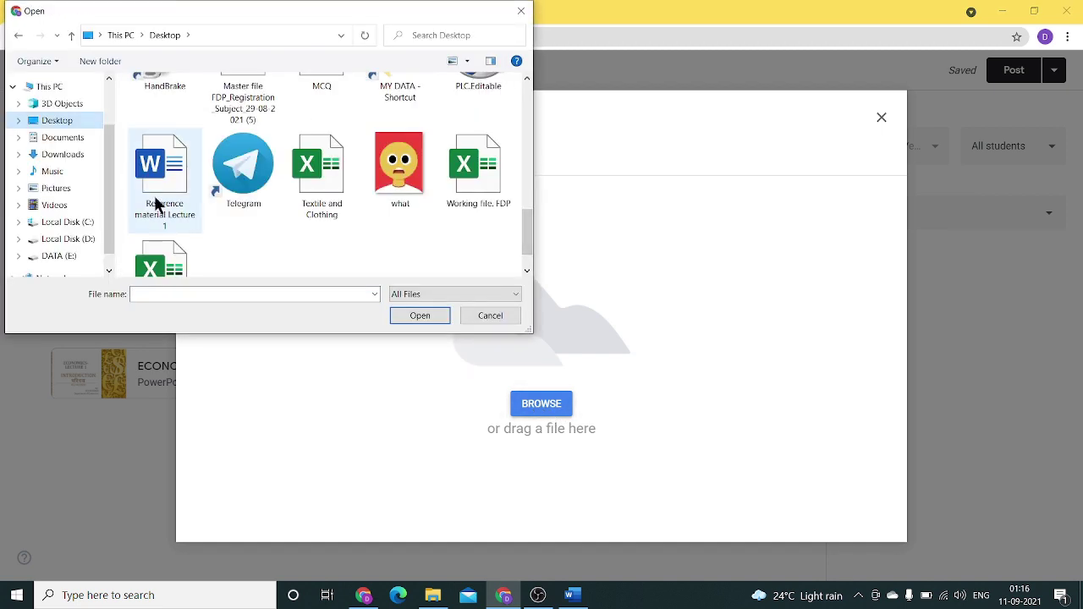
pyautogui.click(156, 205)
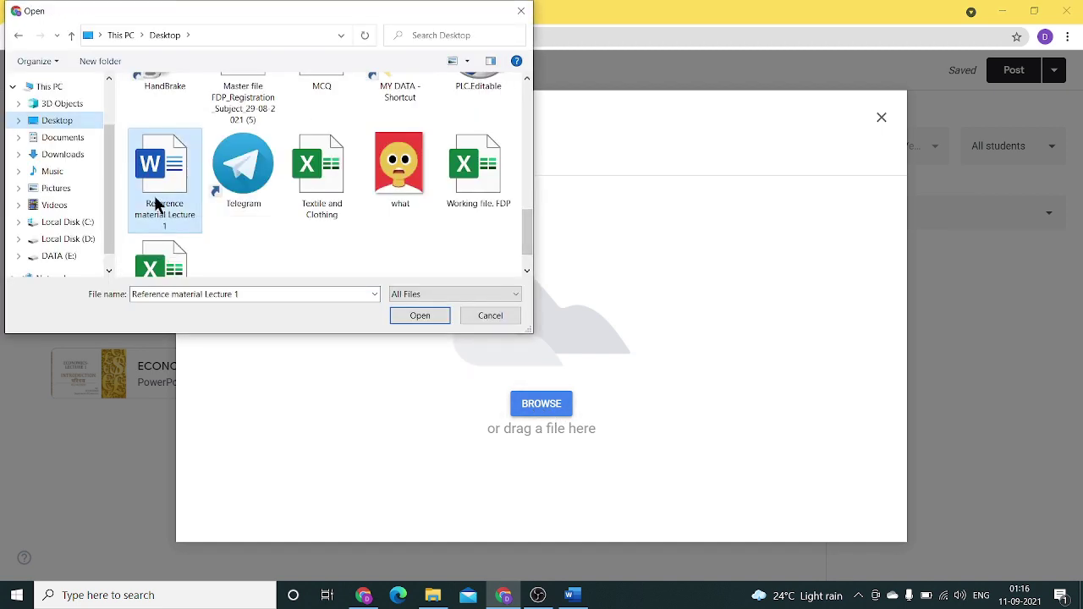
pyautogui.click(433, 317)
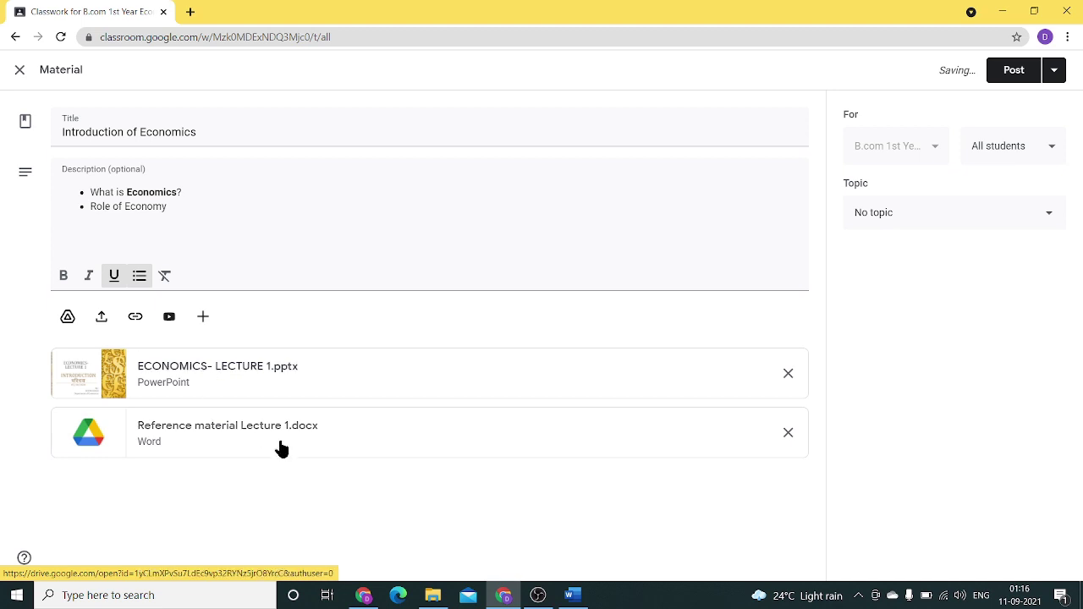
# - Start a link attachment and copy the Preceden 'History Of Economics Timeline' page address
pyautogui.click(136, 318)
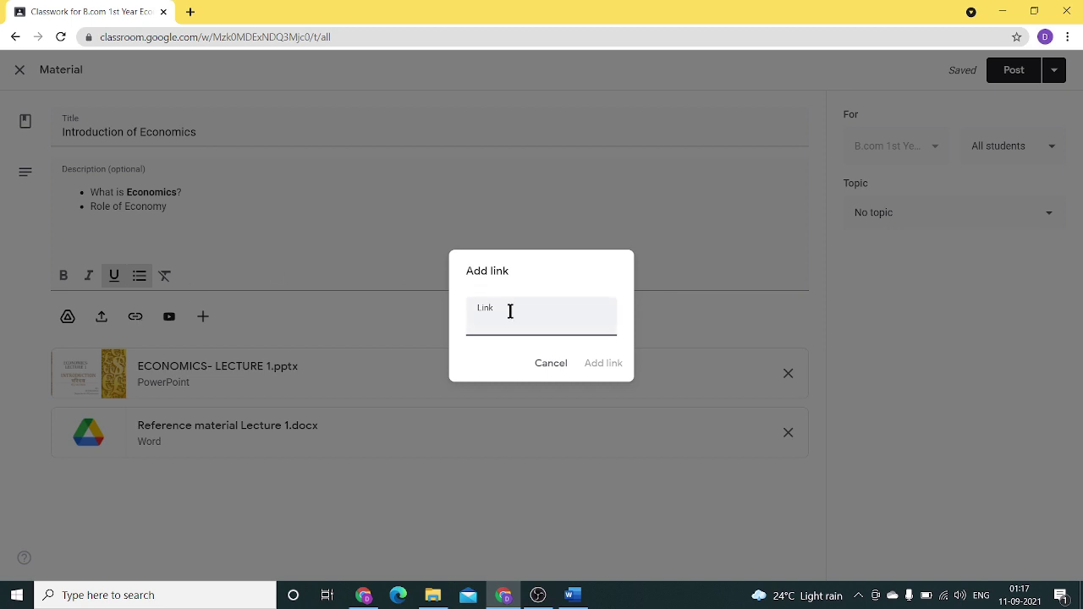
pyautogui.click(507, 595)
pyautogui.click(508, 595)
pyautogui.click(363, 596)
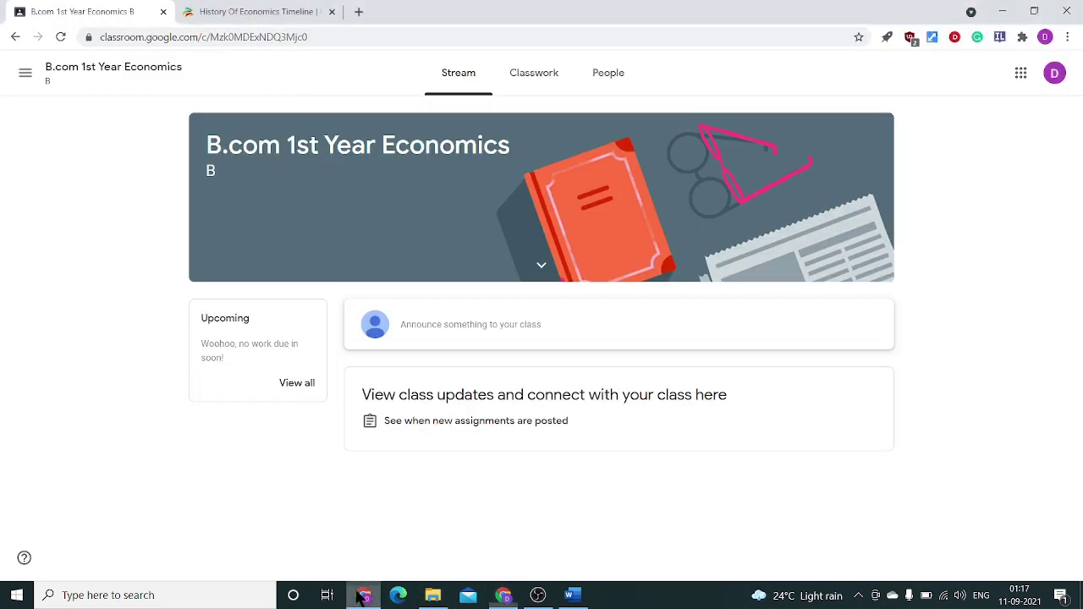
pyautogui.click(267, 11)
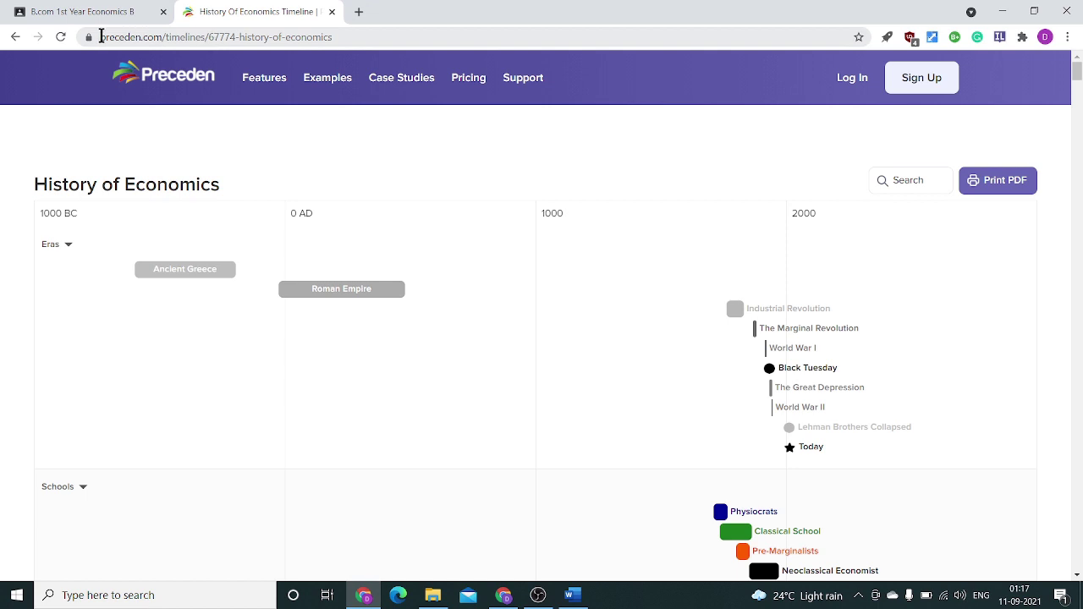
pyautogui.moveTo(92, 36); pyautogui.dragTo(310, 37)
pyautogui.rightClick(309, 36)
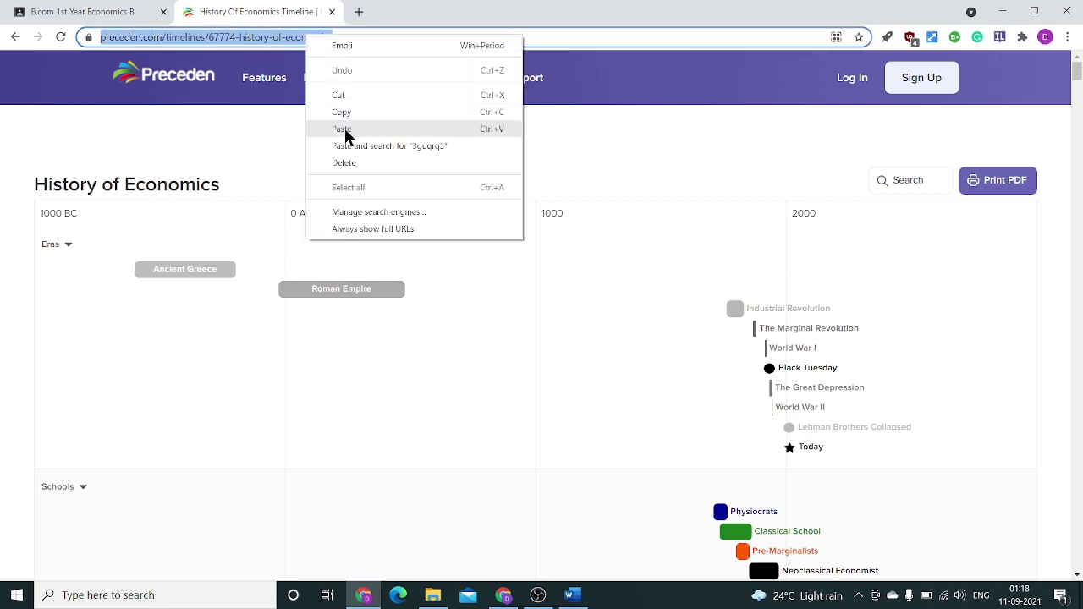
pyautogui.click(523, 565)
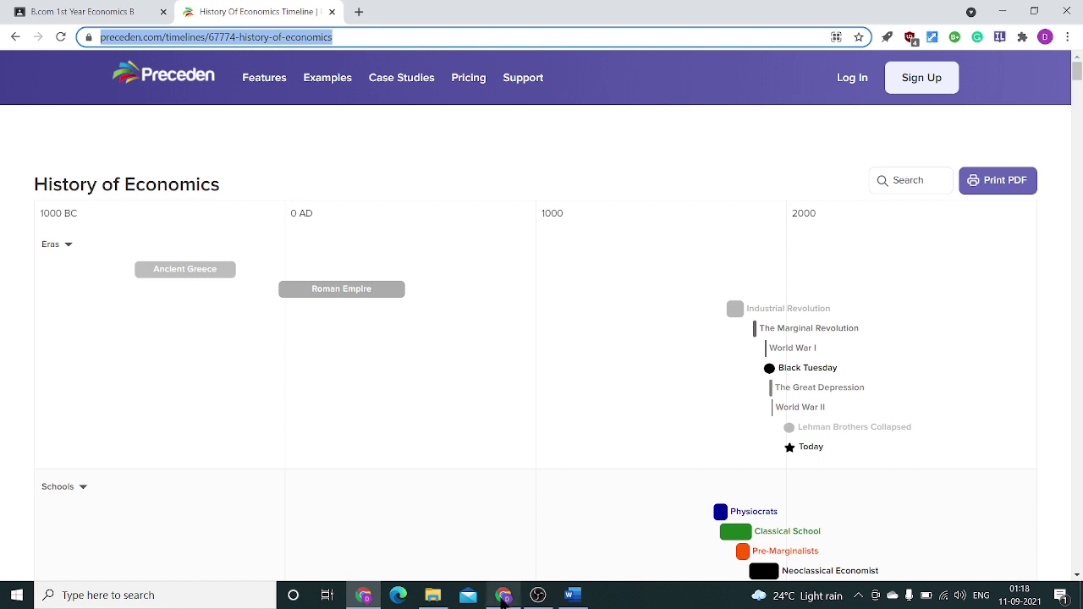
# - Paste the Preceden timeline address into the Link field and add it to the material
pyautogui.click(509, 560)
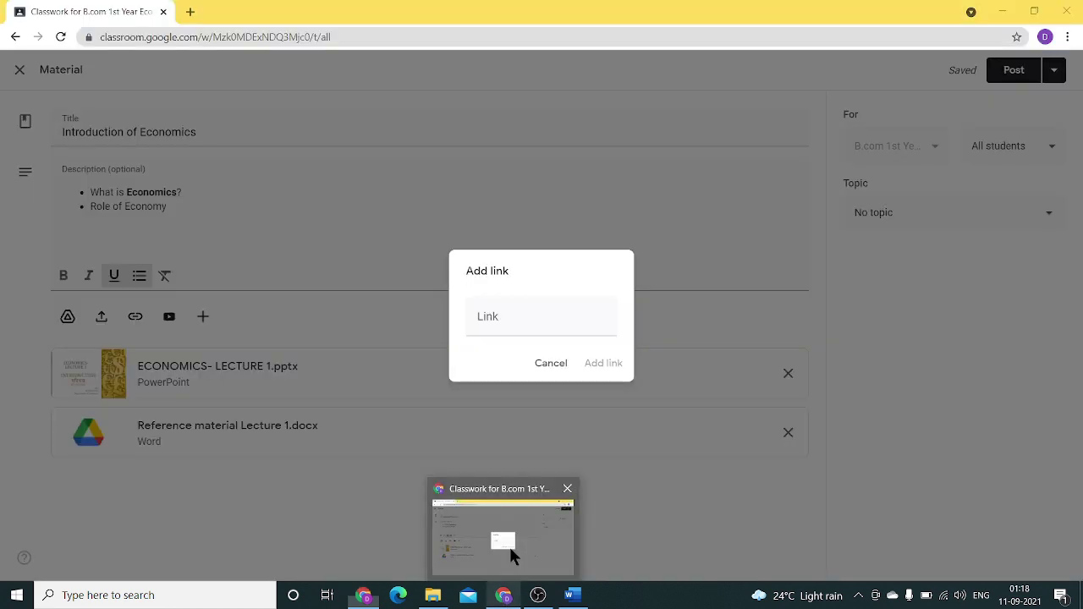
pyautogui.rightClick(505, 316)
pyautogui.click(542, 419)
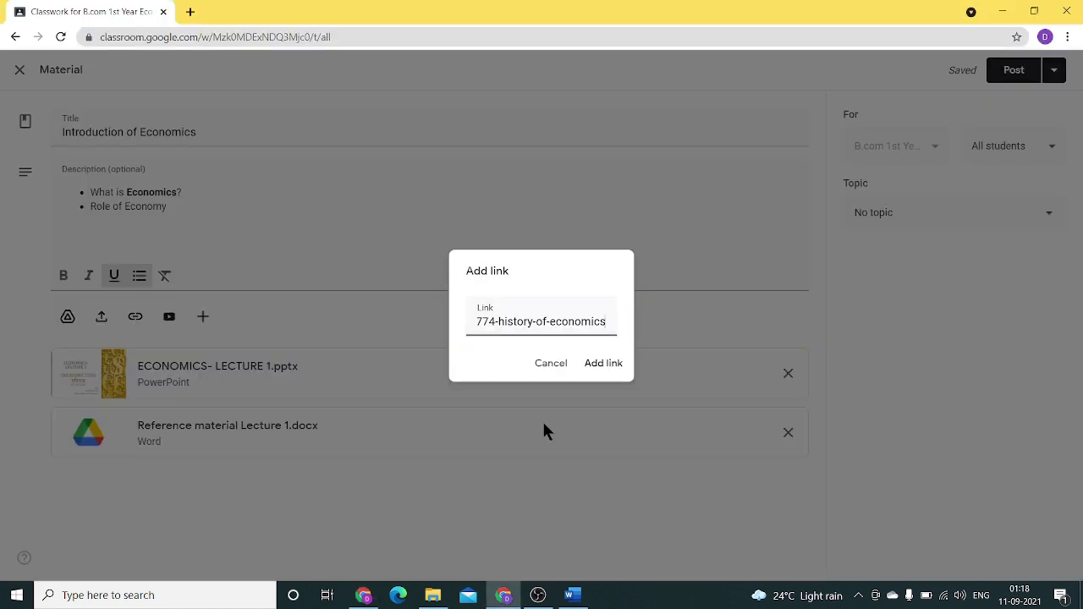
pyautogui.click(599, 363)
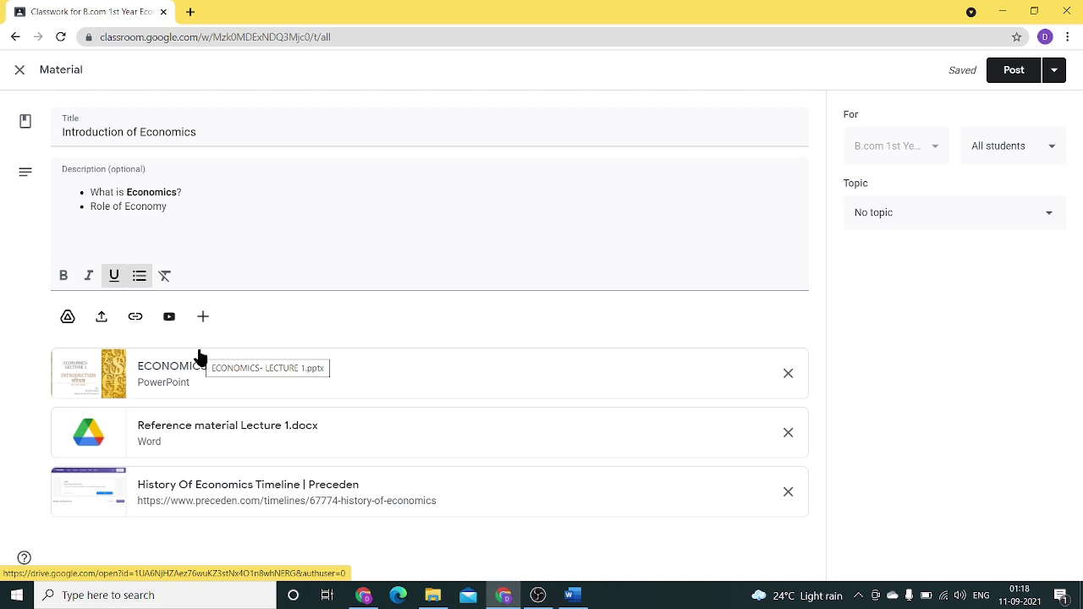
# - Bring up the Insert video YouTube search and open a new Chrome tab on Google
pyautogui.click(169, 317)
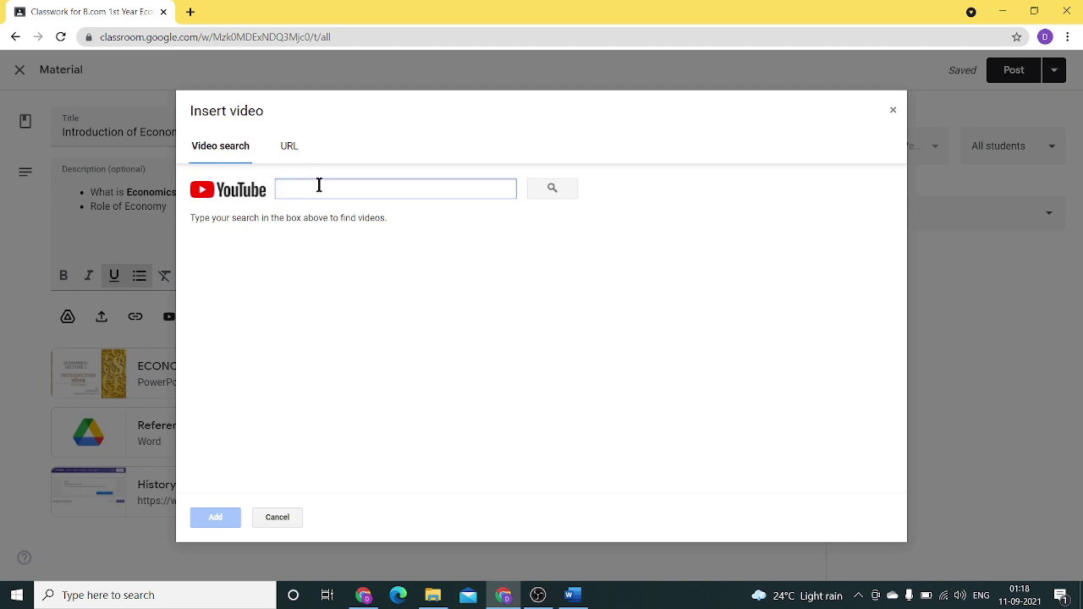
pyautogui.click(191, 12)
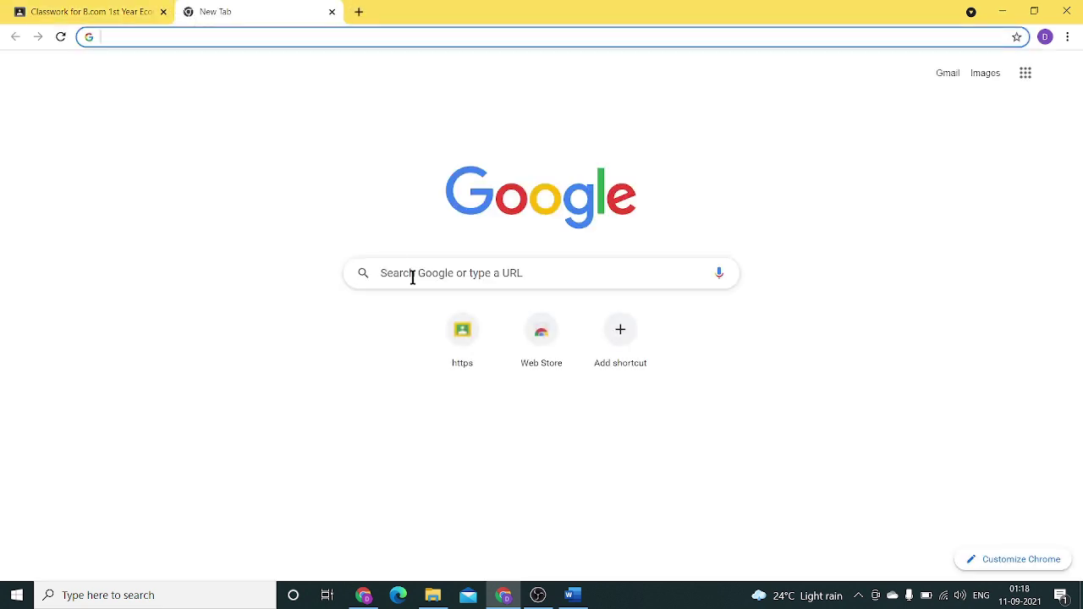
# - Search Google videos for 'Branches of economics' and open the Lecture-06 Branches of Economics video on YouTube
pyautogui.click(420, 272)
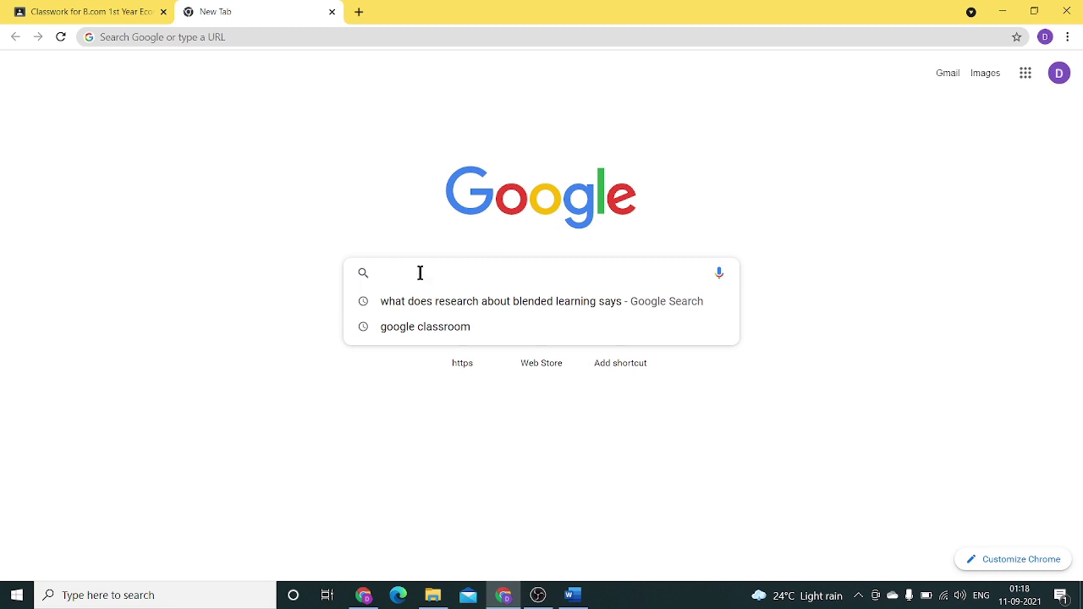
pyautogui.write('Br')
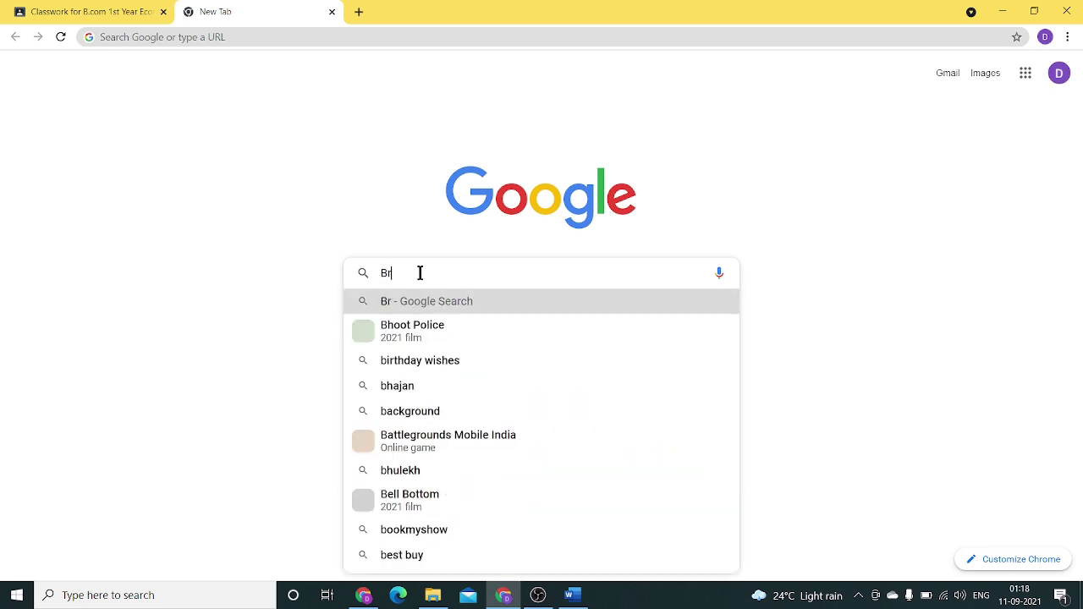
pyautogui.write('anches of economics')
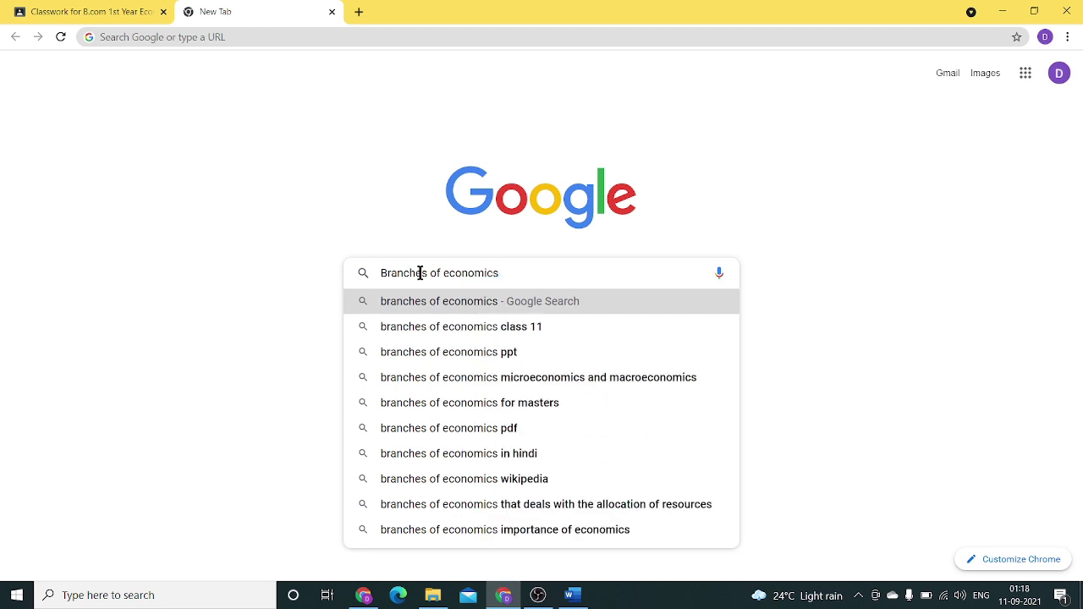
pyautogui.press('Return')
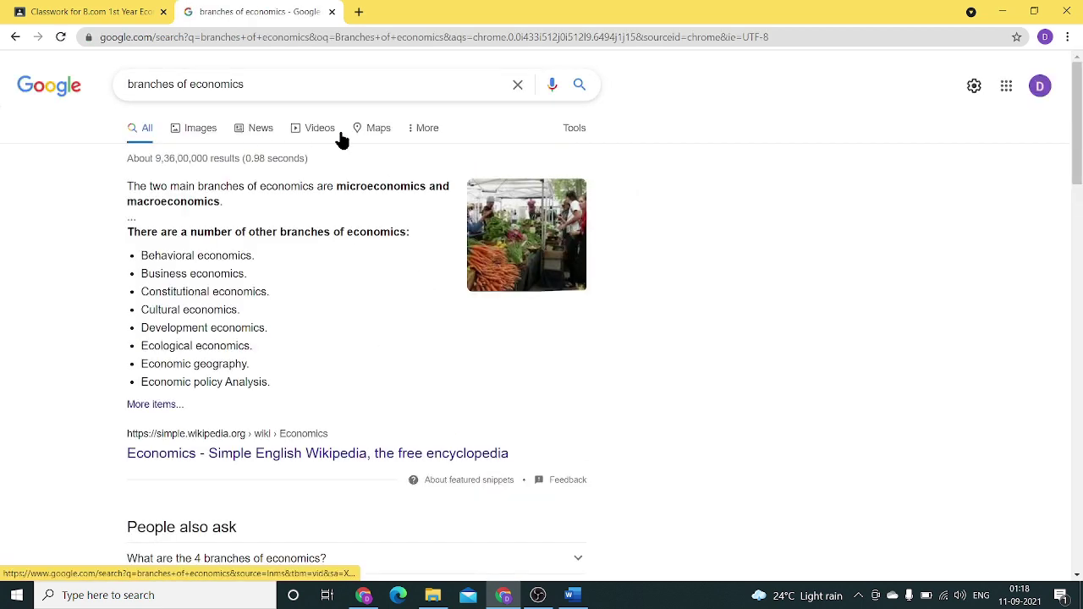
pyautogui.click(318, 136)
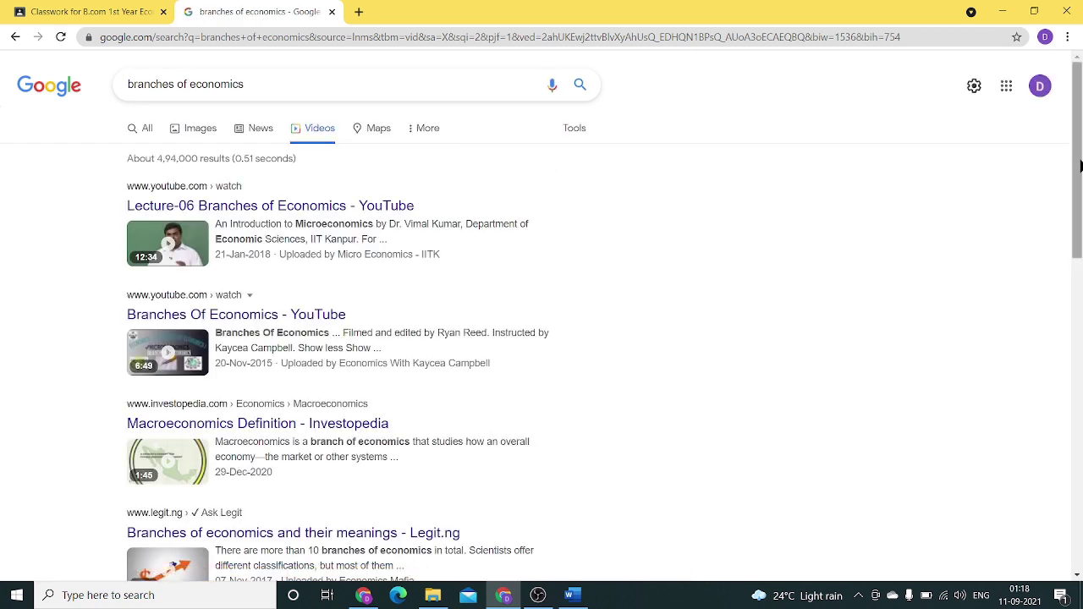
pyautogui.click(225, 209)
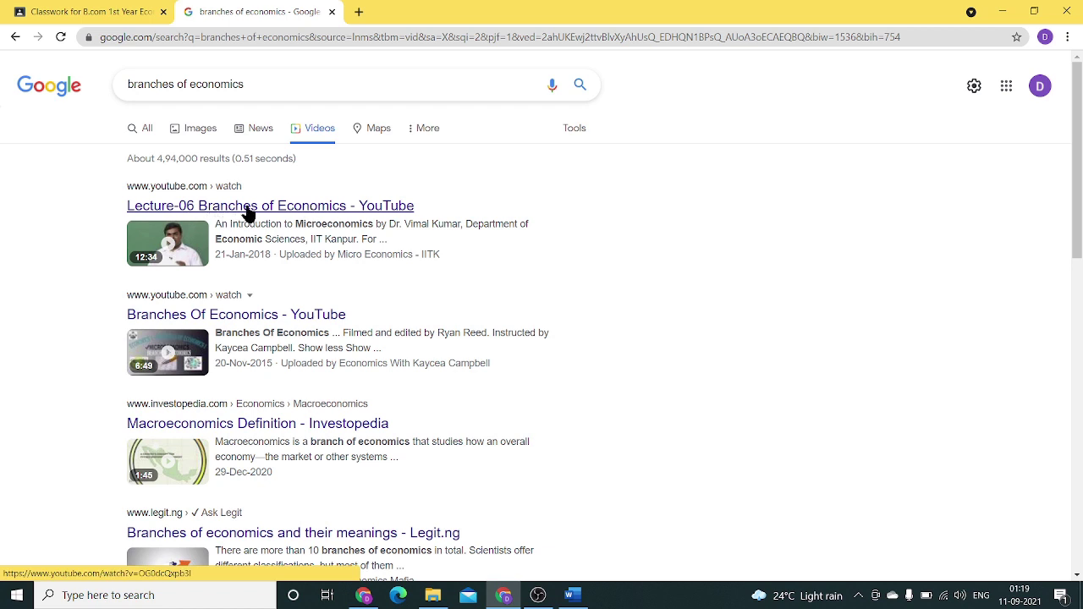
pyautogui.click(318, 209)
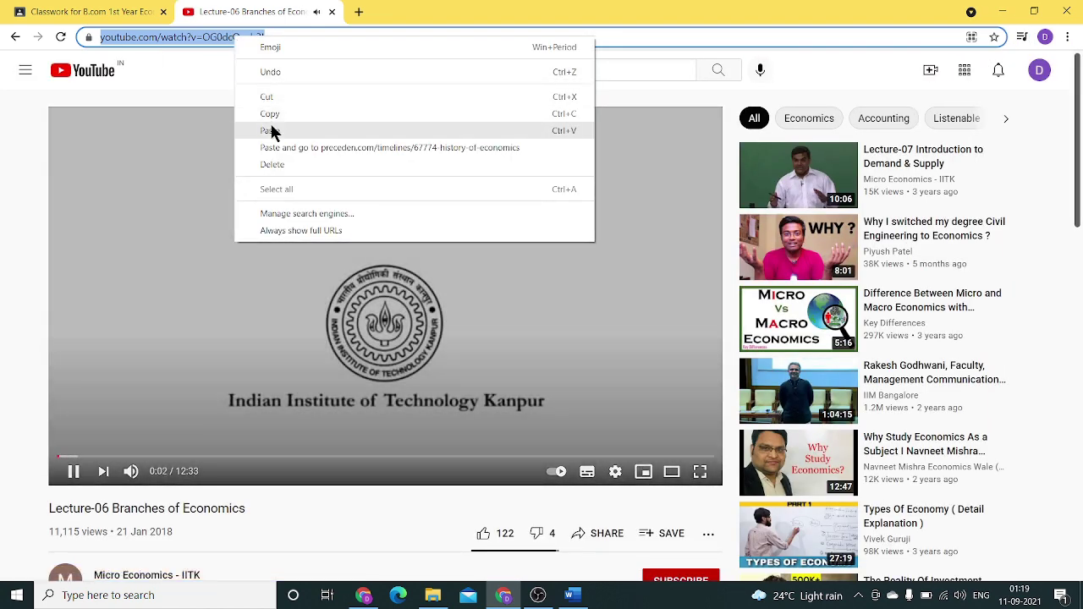
# - Copy the Lecture-06 video address, pick the Lecture-06 result in Insert video, and add it
pyautogui.click(271, 115)
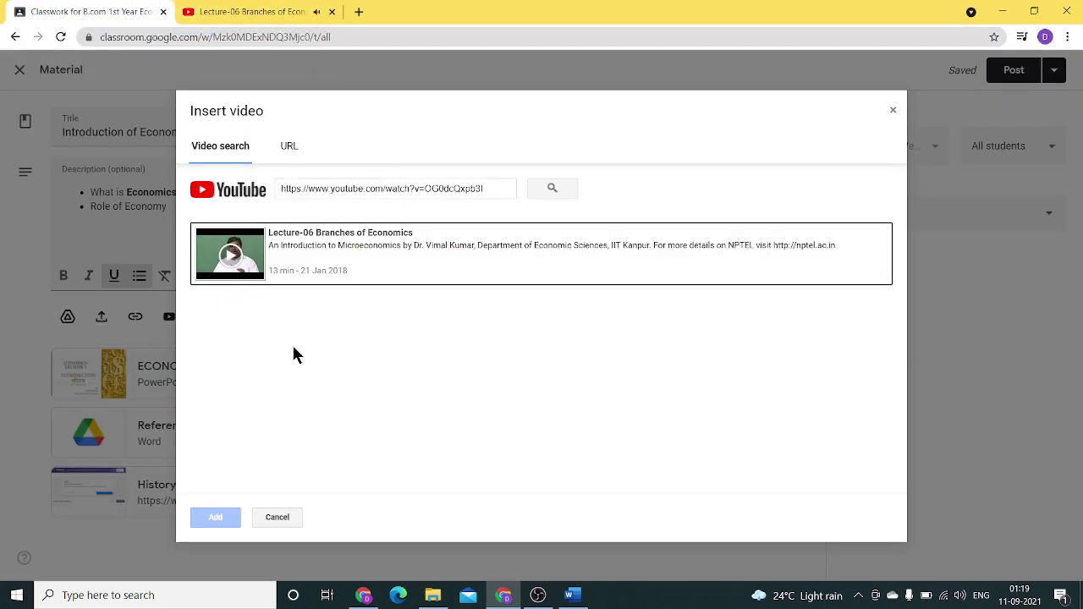
pyautogui.click(330, 253)
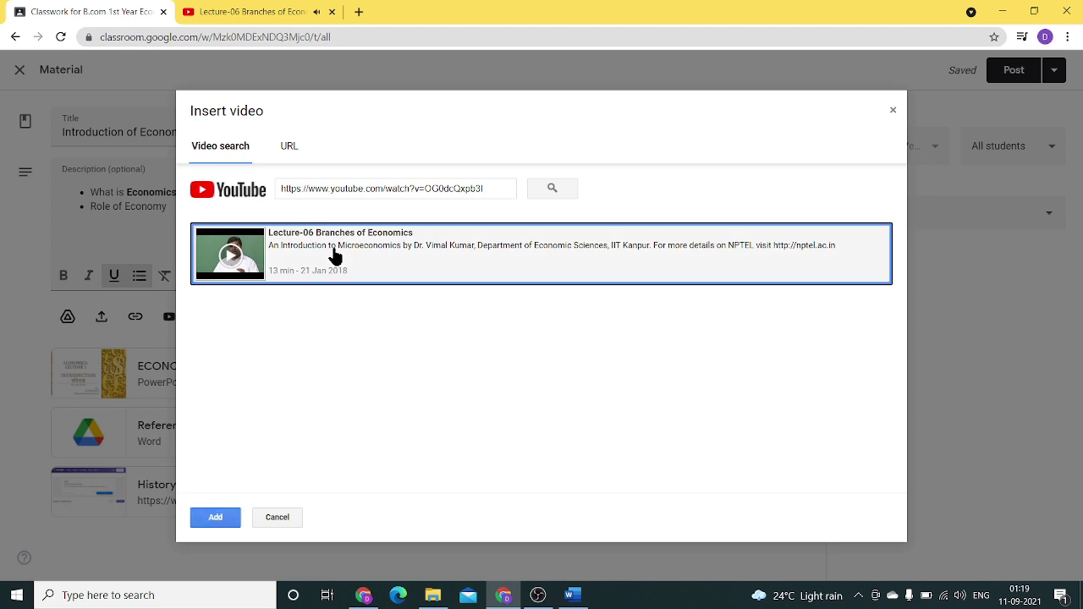
pyautogui.click(223, 518)
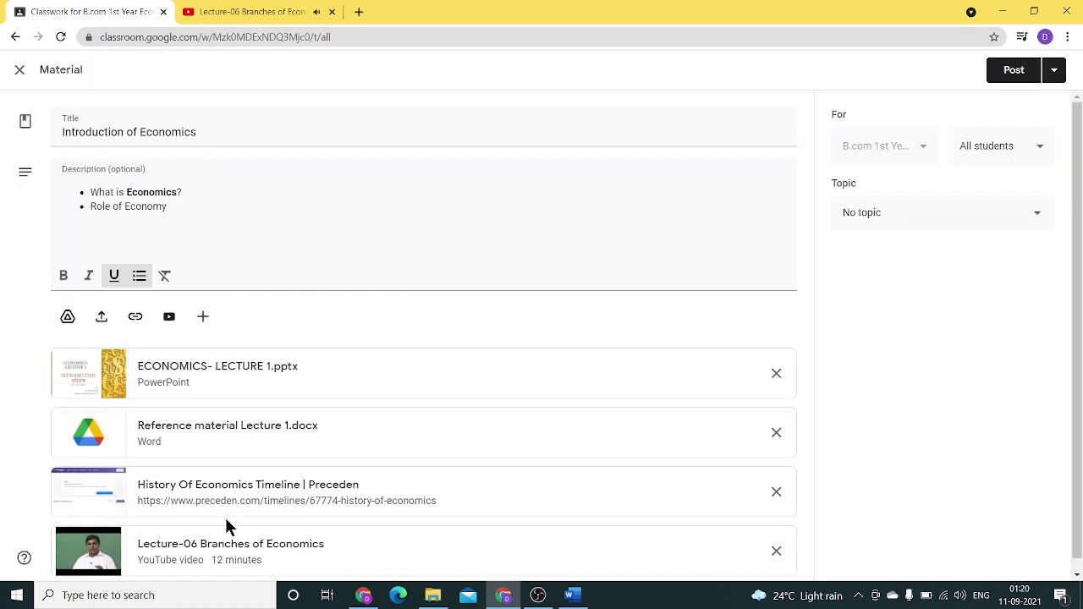